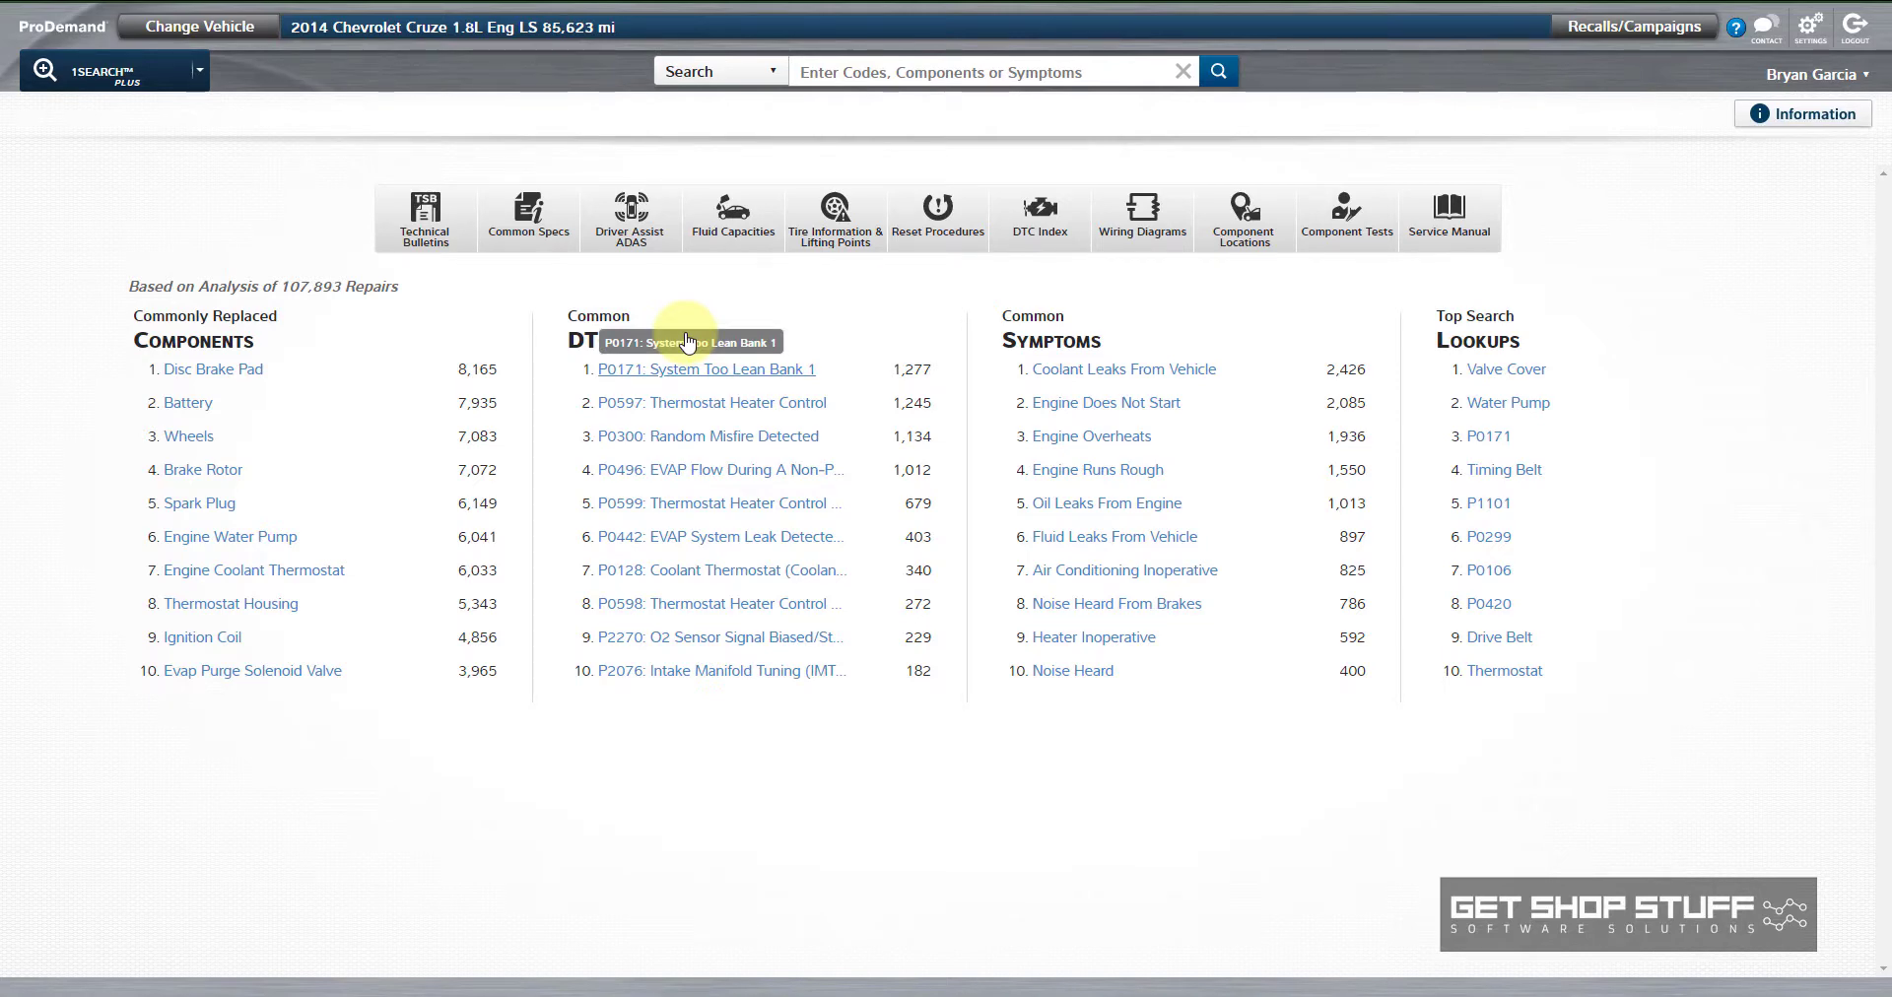
Step: Look up common code P0171 and open its first service manual keyword result, covering DTC P0010 to DTC P0420
{"action": "left_click", "coordinate": [682, 371]}
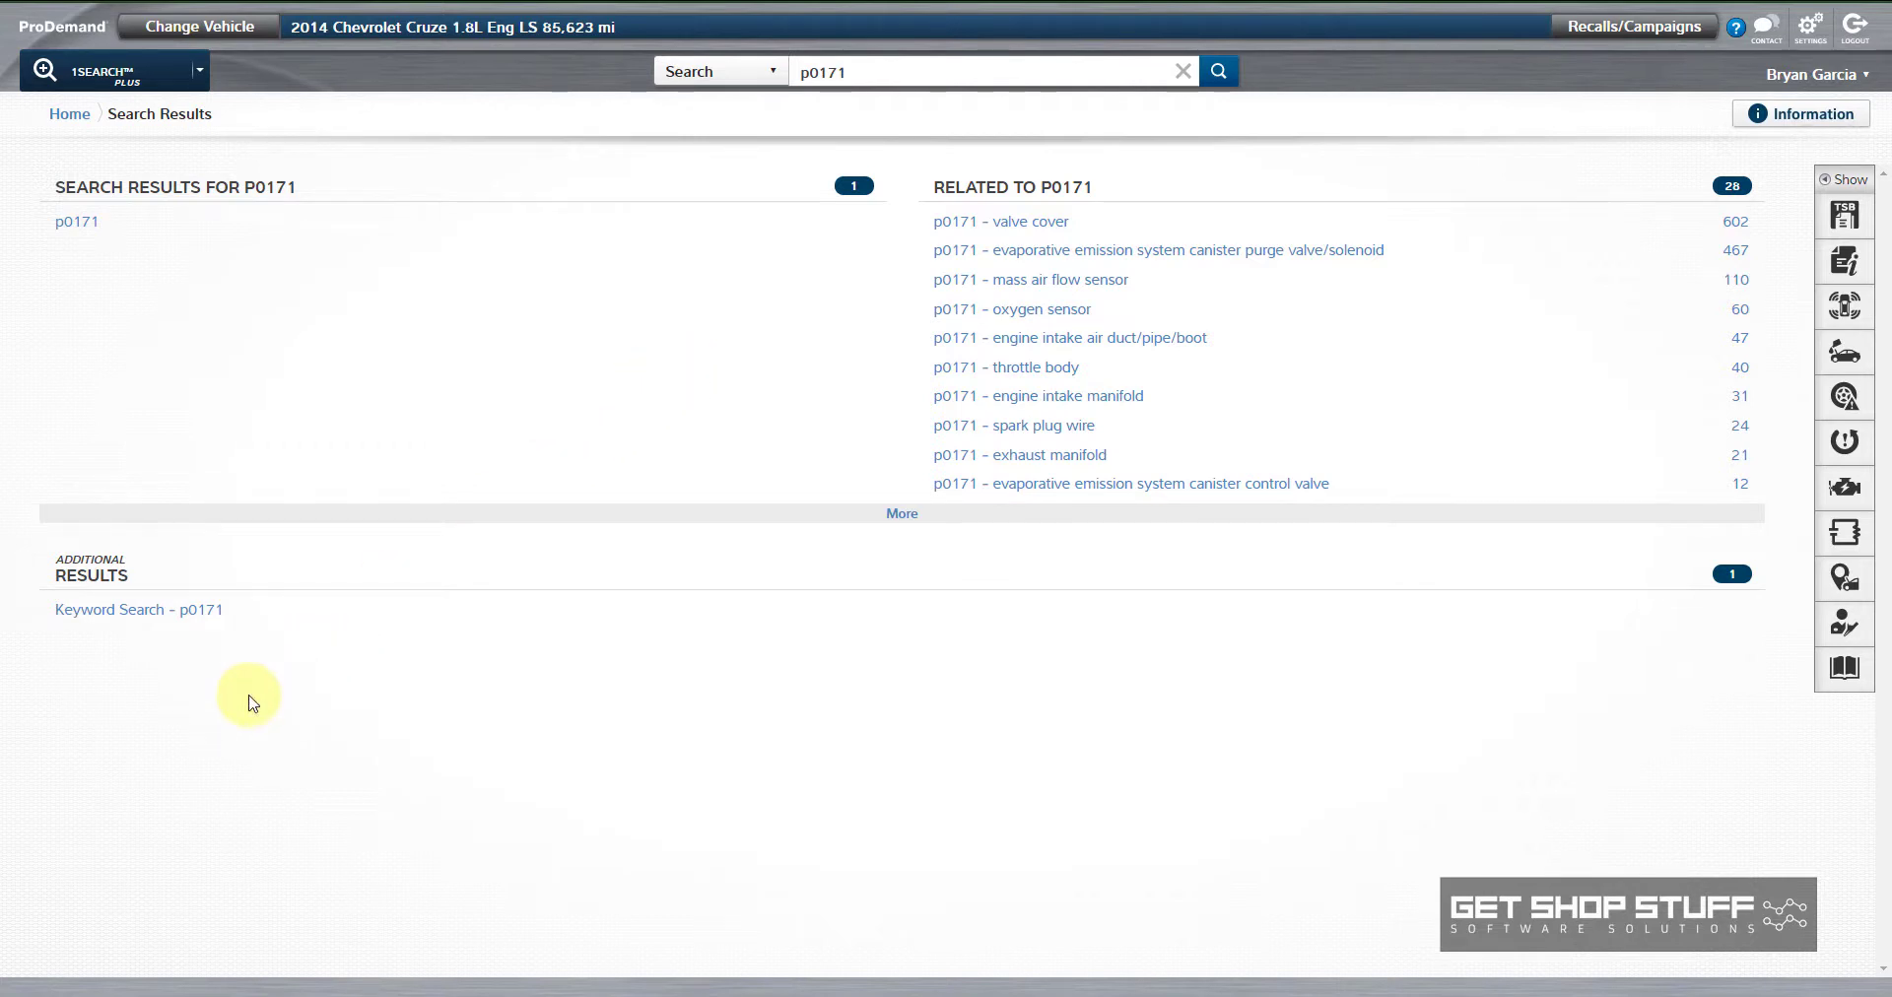
{"action": "left_click", "coordinate": [141, 615]}
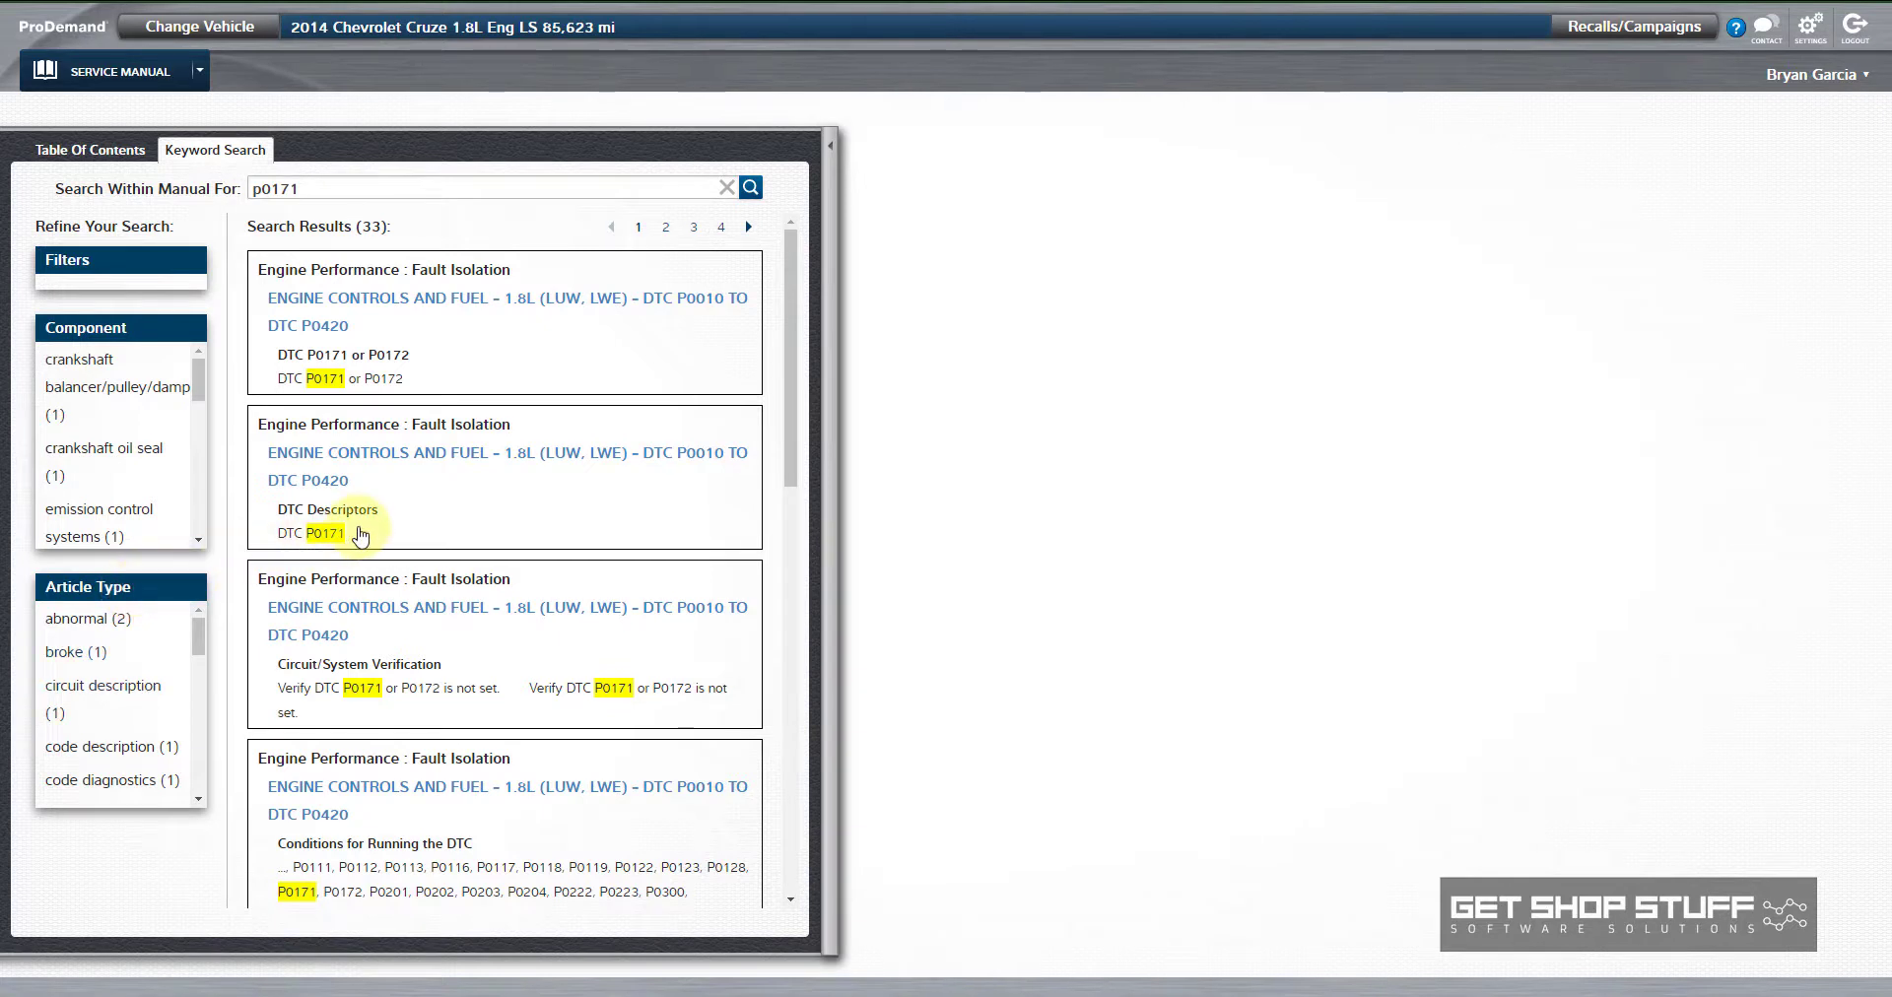
{"action": "left_click", "coordinate": [410, 312]}
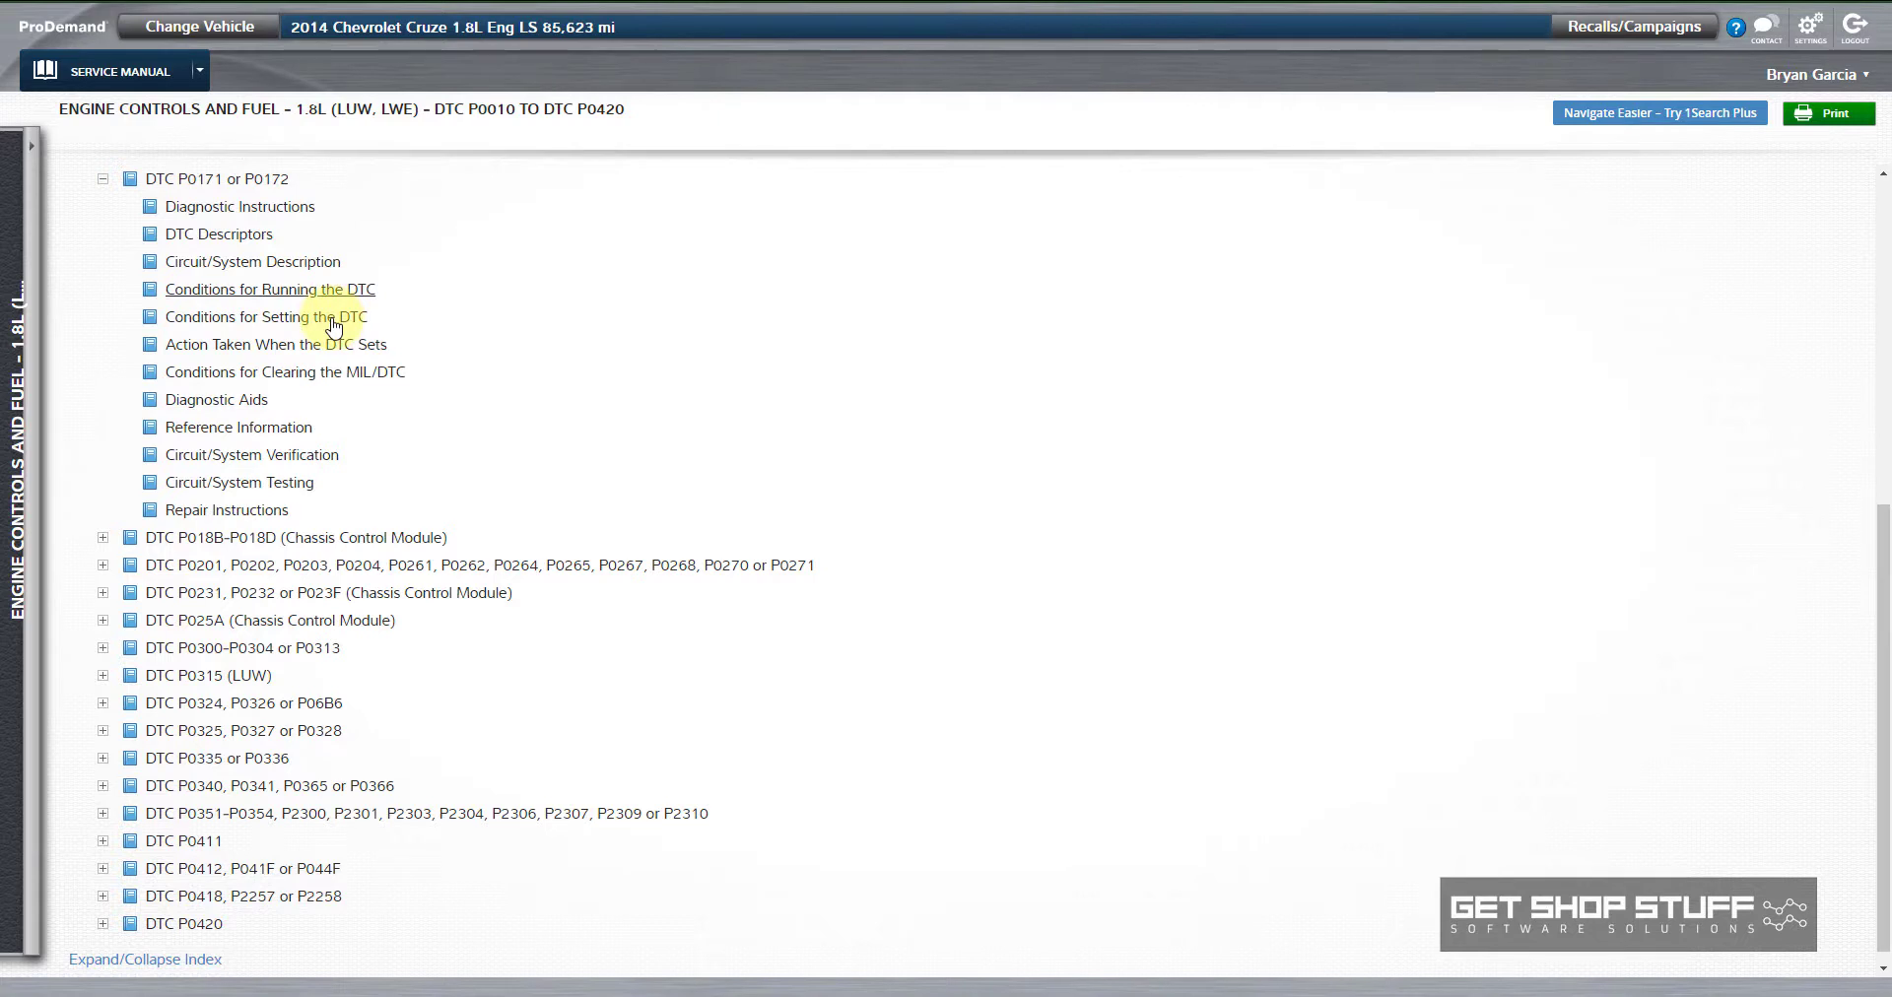
Step: Return to the 1Search Plus results for P0171 and review the full list of related components
{"action": "left_click", "coordinate": [114, 83]}
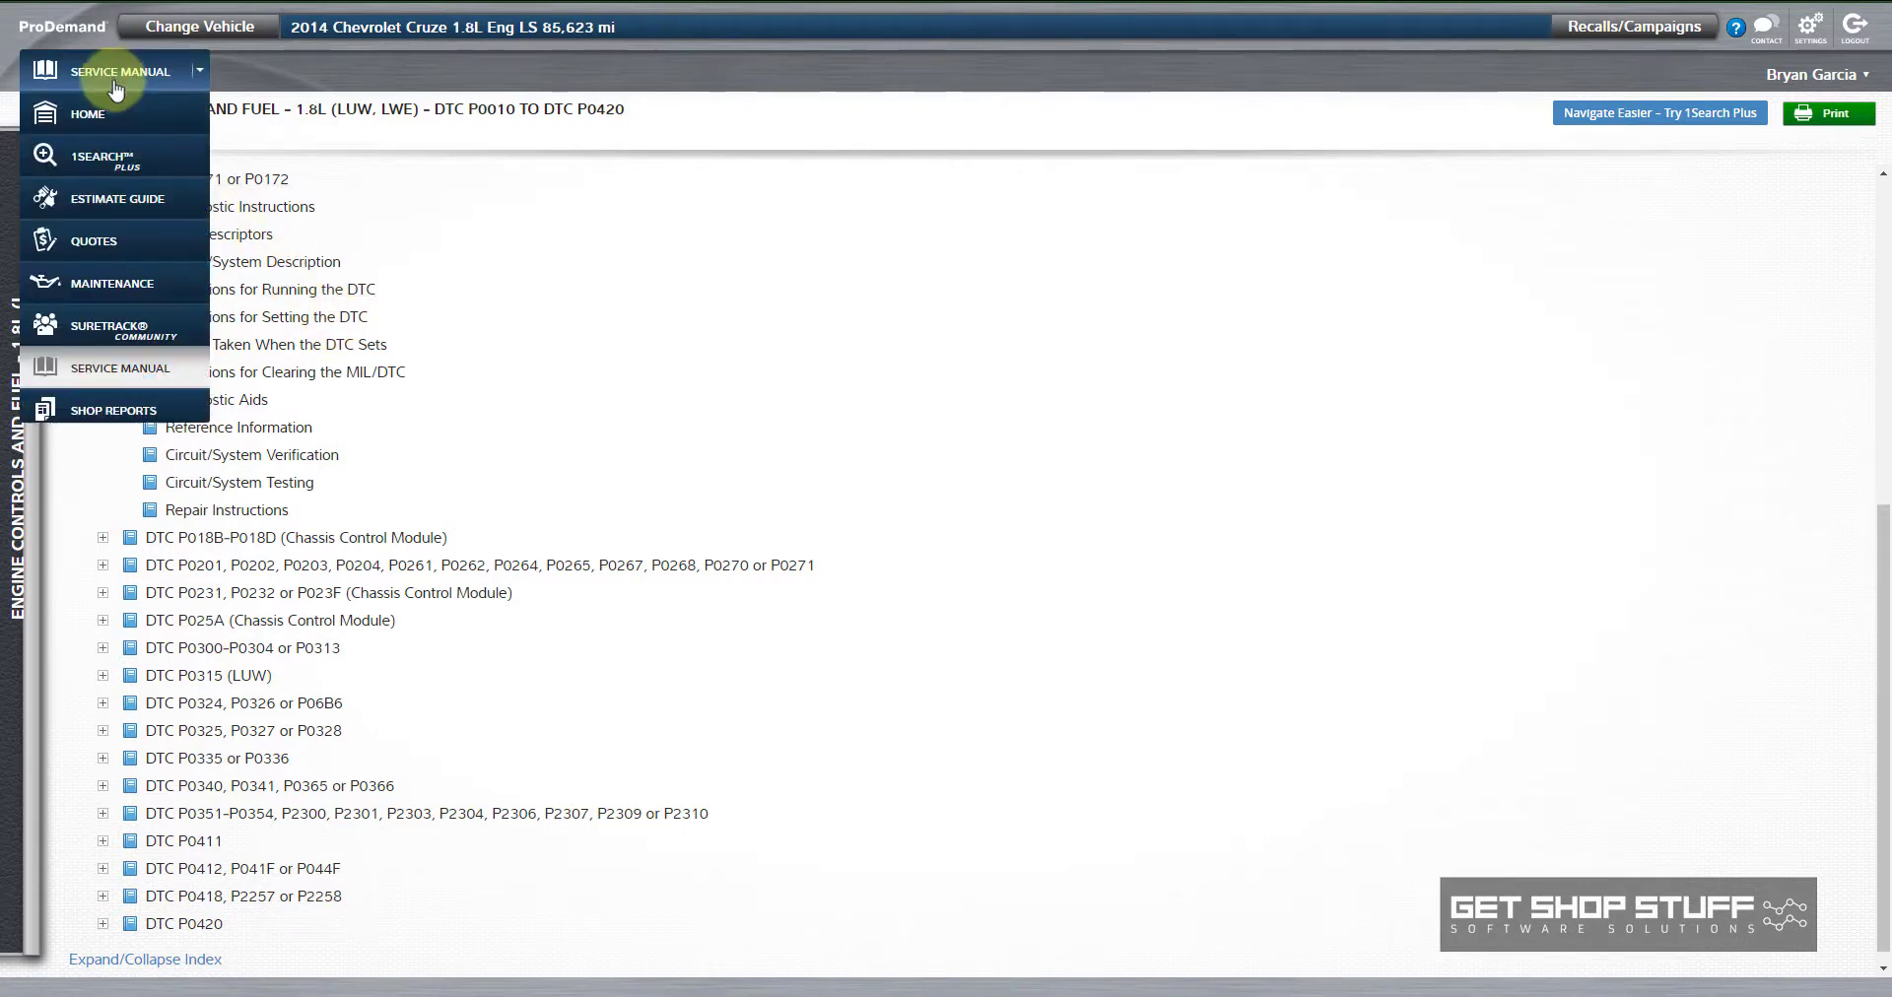
{"action": "left_click", "coordinate": [123, 157]}
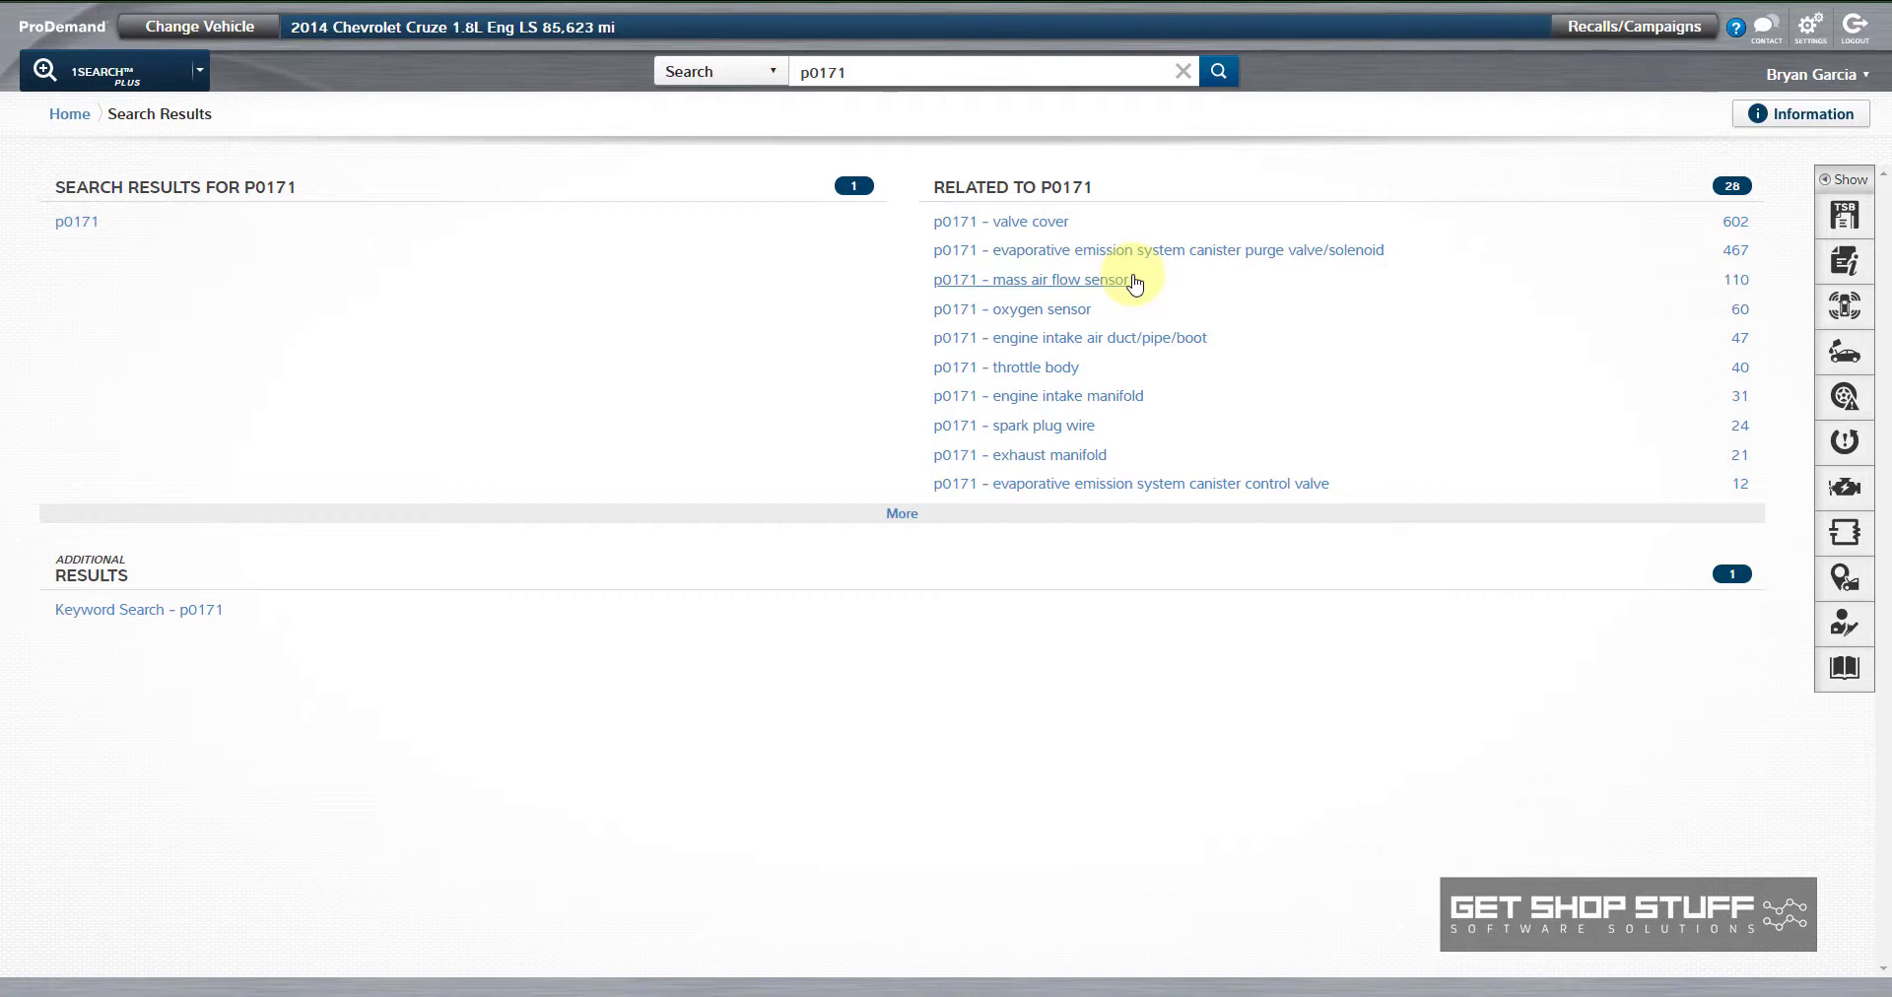
{"action": "left_click", "coordinate": [907, 514]}
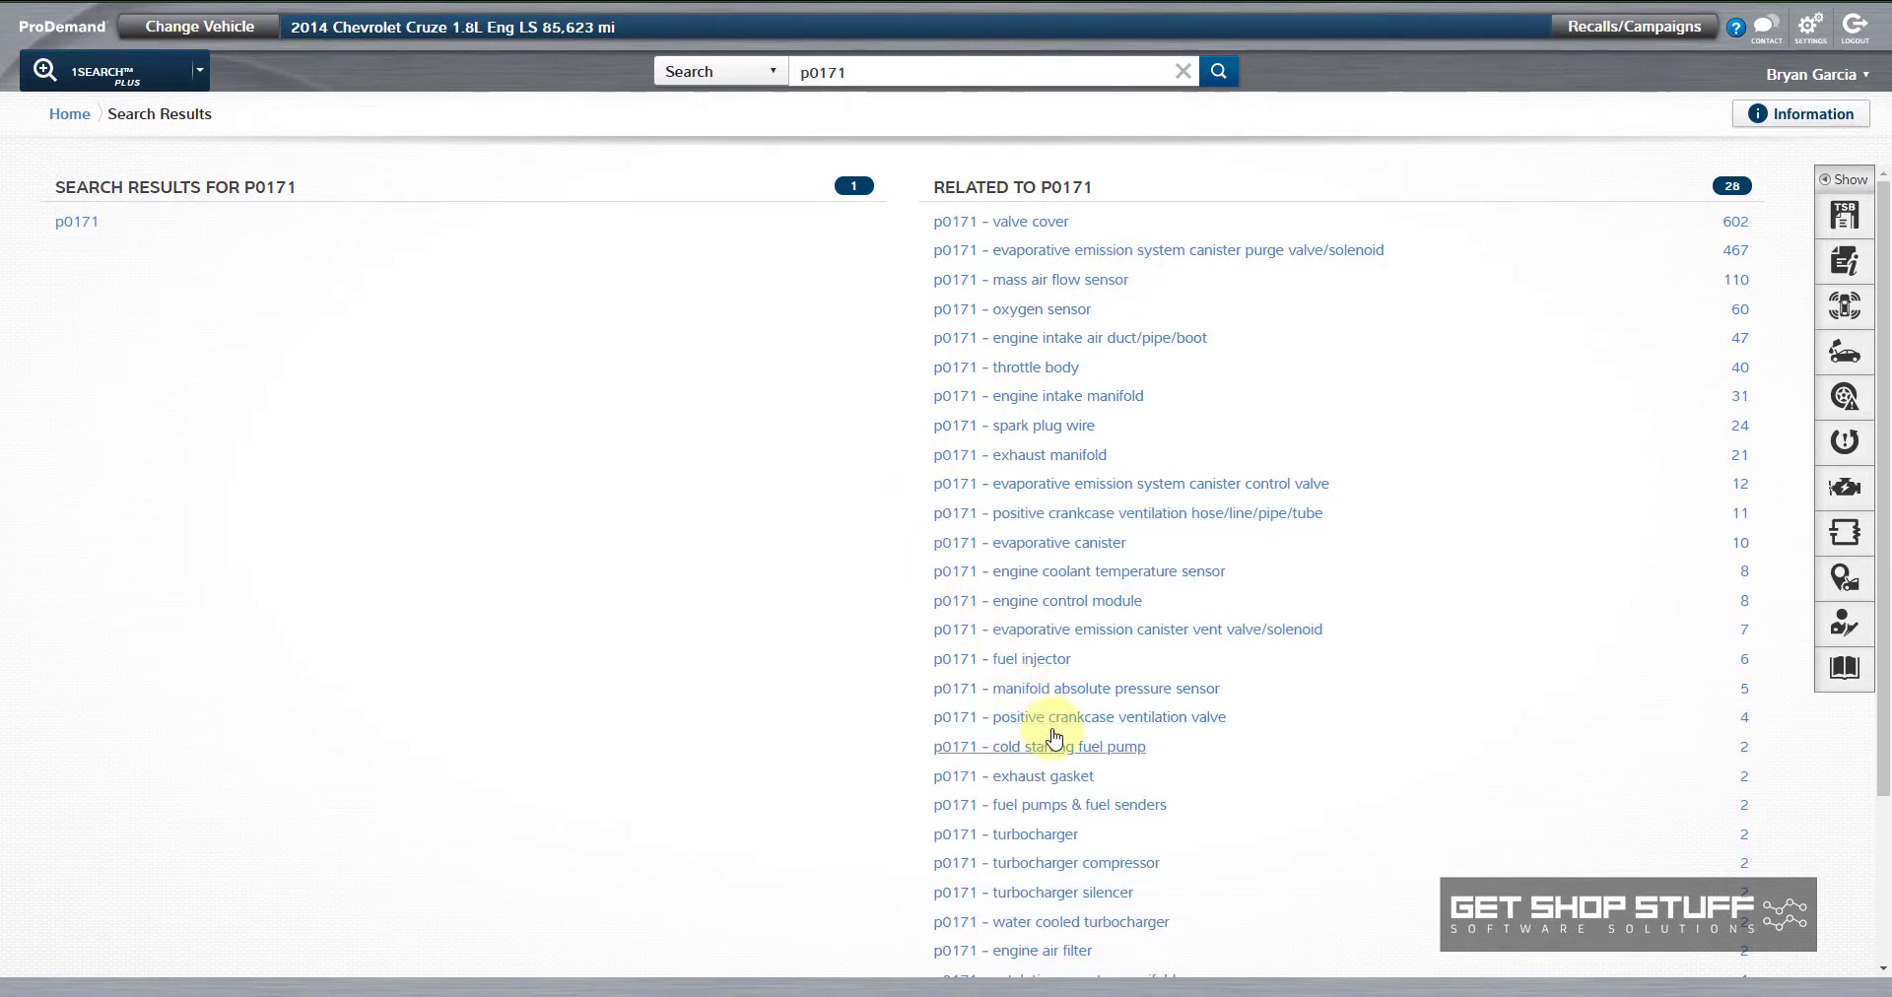
{"action": "scroll", "coordinate": [1053, 738], "scroll_direction": "down", "scroll_amount": 2}
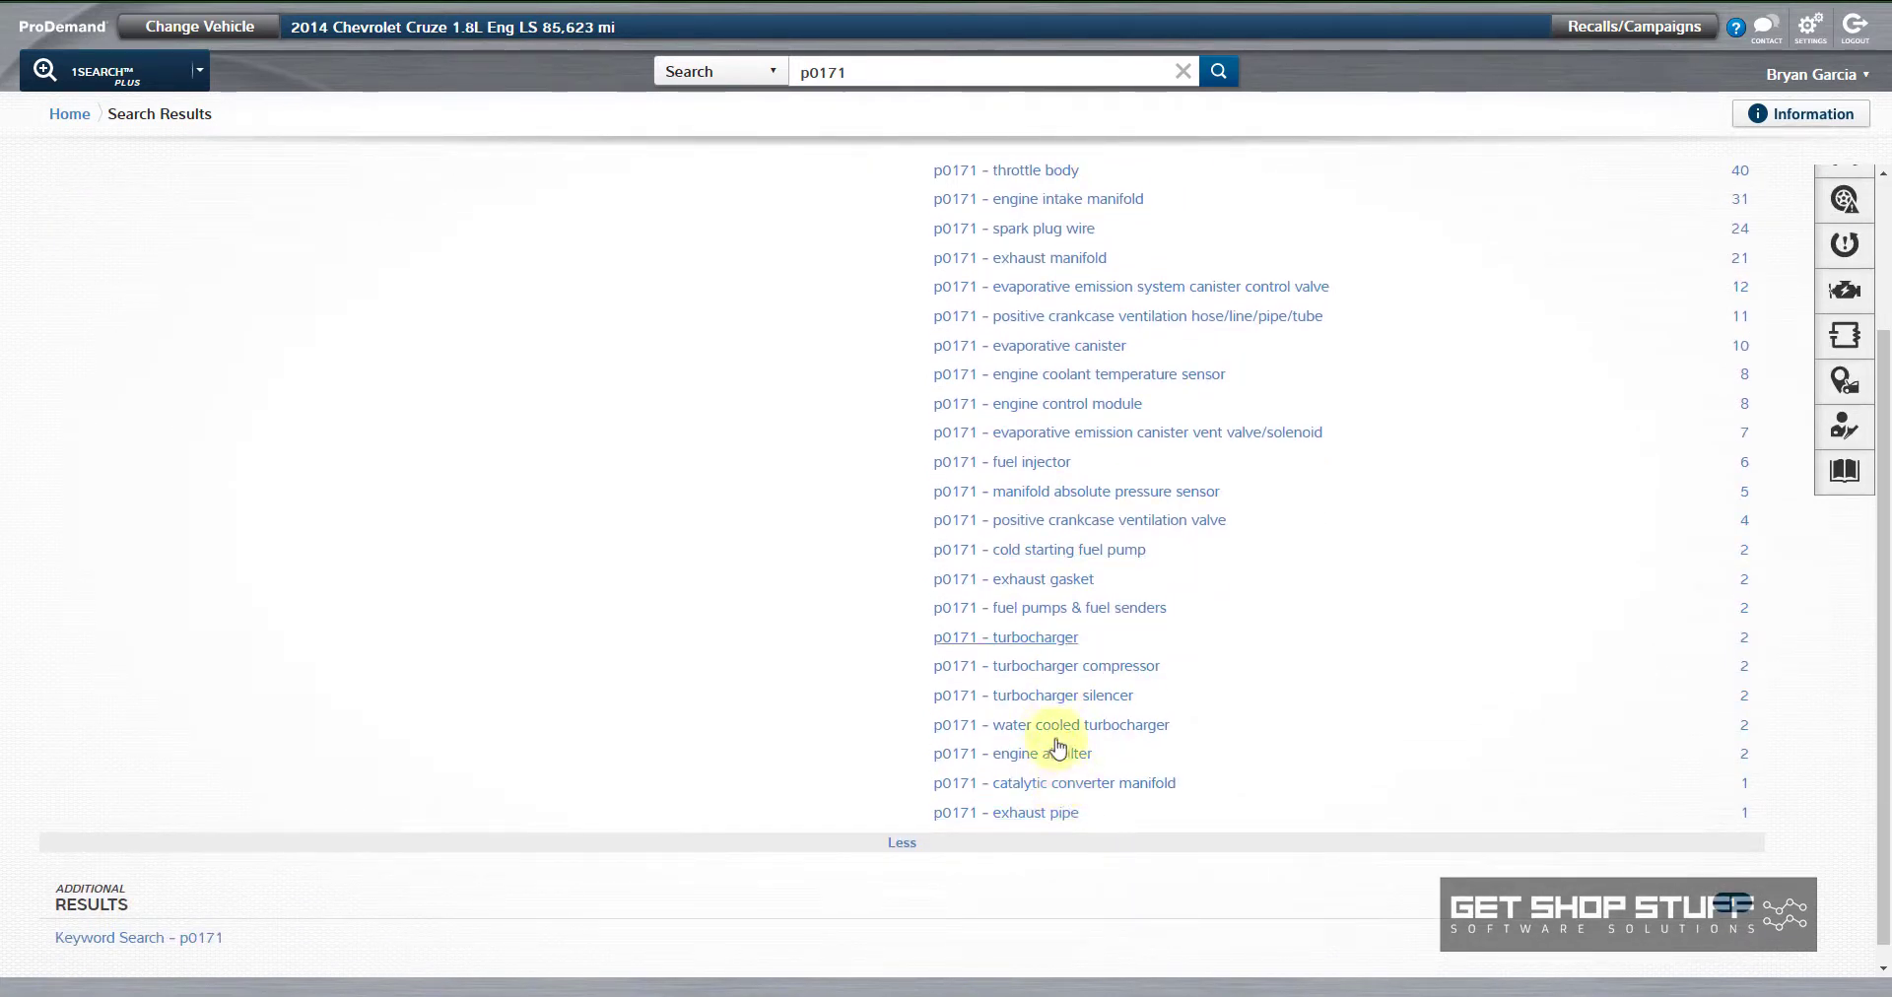
{"action": "scroll", "coordinate": [1028, 579], "scroll_direction": "up", "scroll_amount": 2}
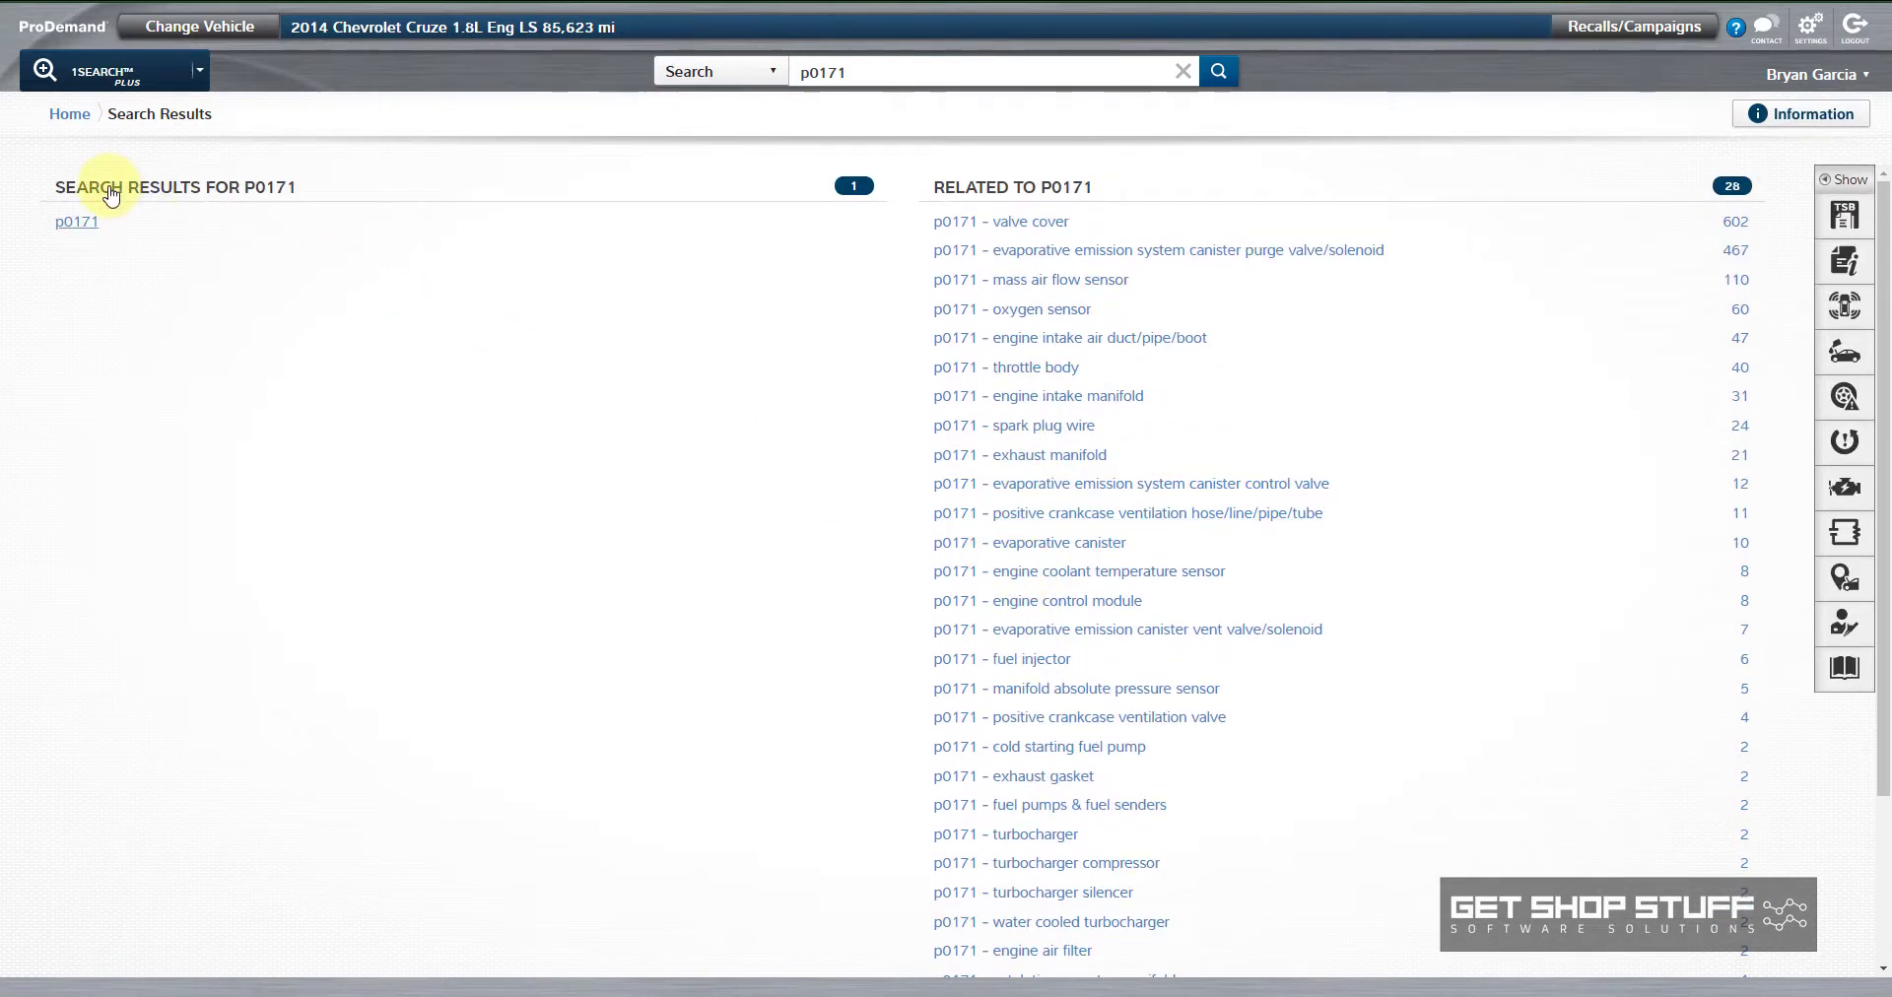
Step: Open the related result "p0171 – mass air flow sensor" and look over its information cards
{"action": "left_click", "coordinate": [1096, 286]}
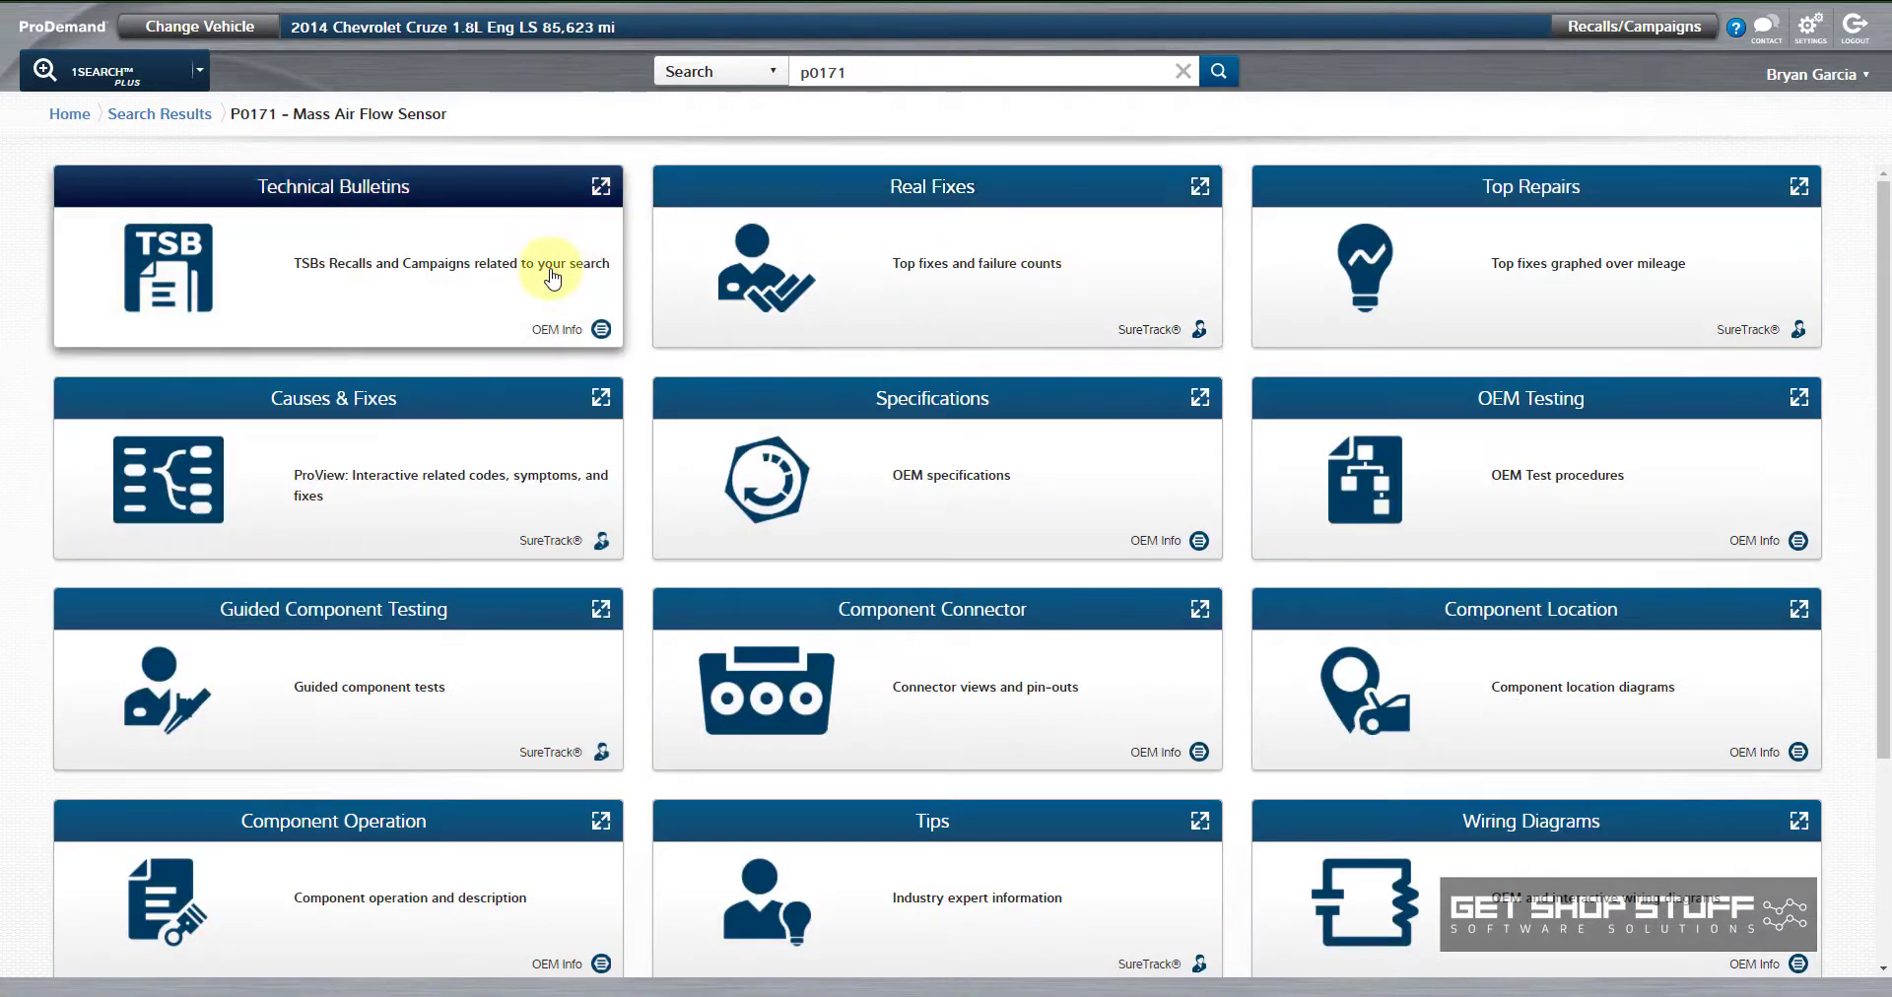
{"action": "scroll", "coordinate": [552, 271], "scroll_direction": "down", "scroll_amount": 3}
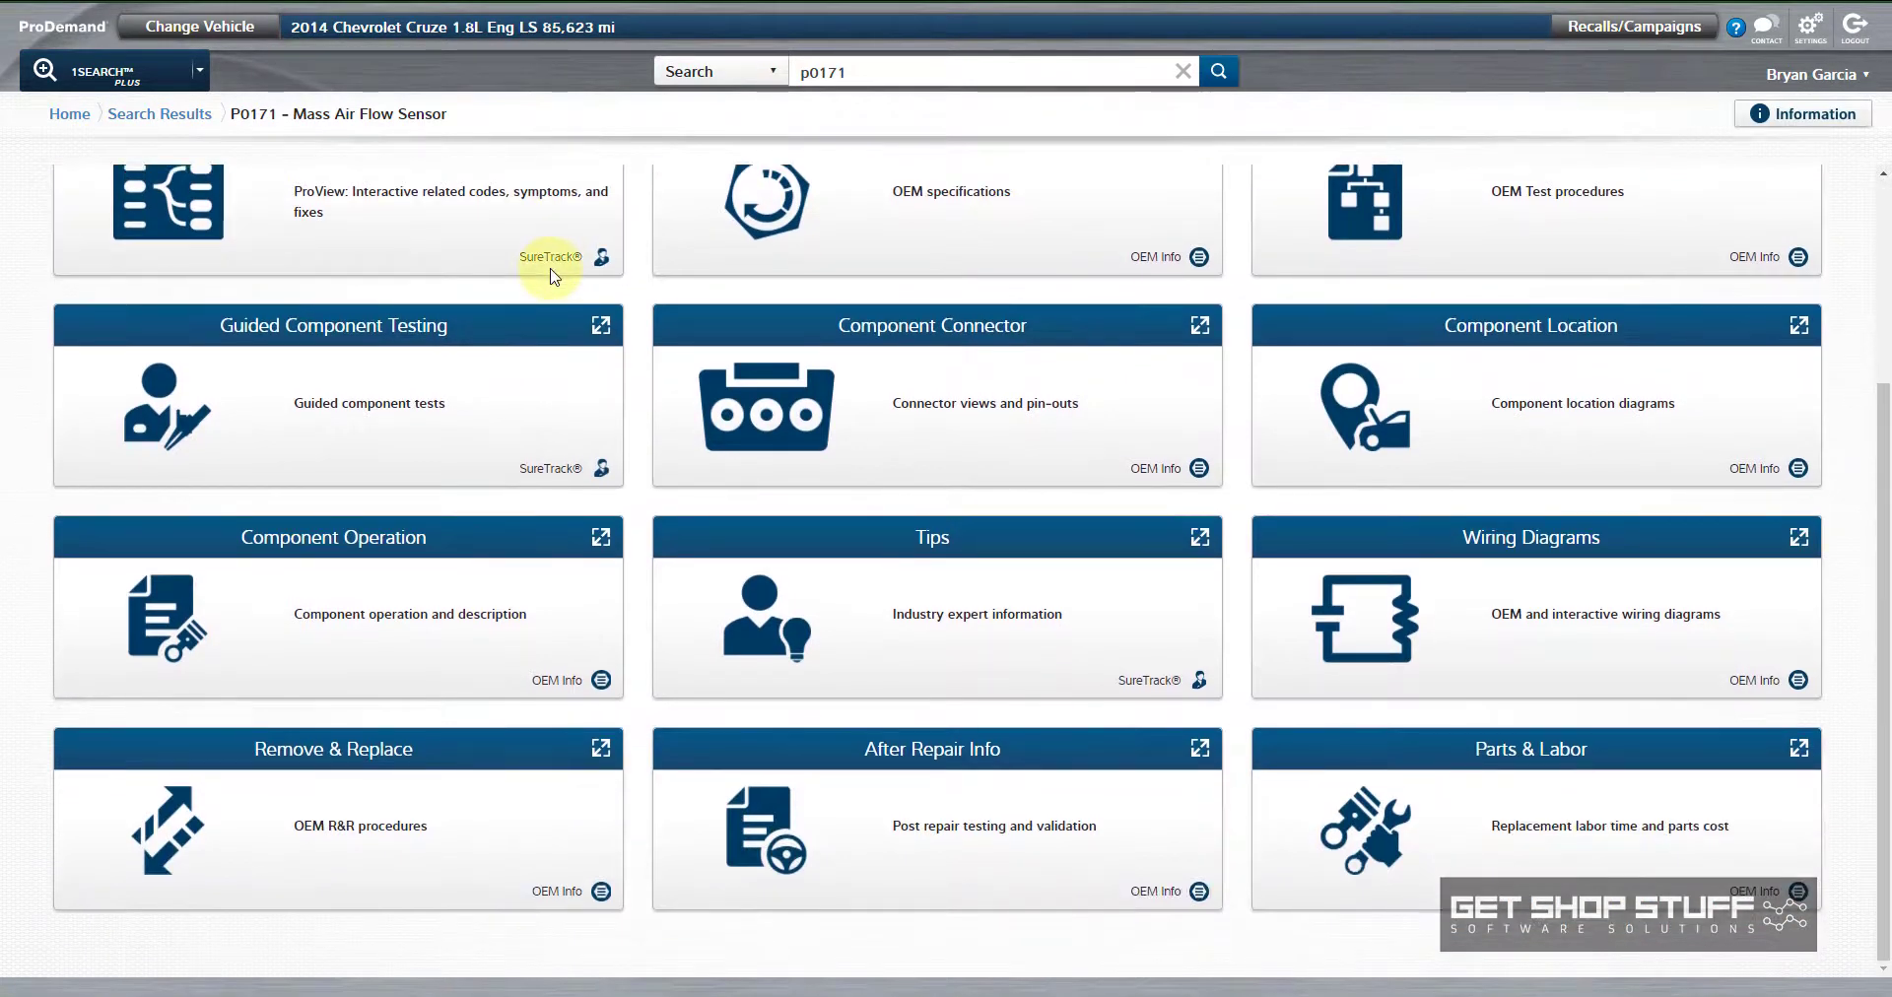
{"action": "scroll", "coordinate": [552, 276], "scroll_direction": "up", "scroll_amount": 3}
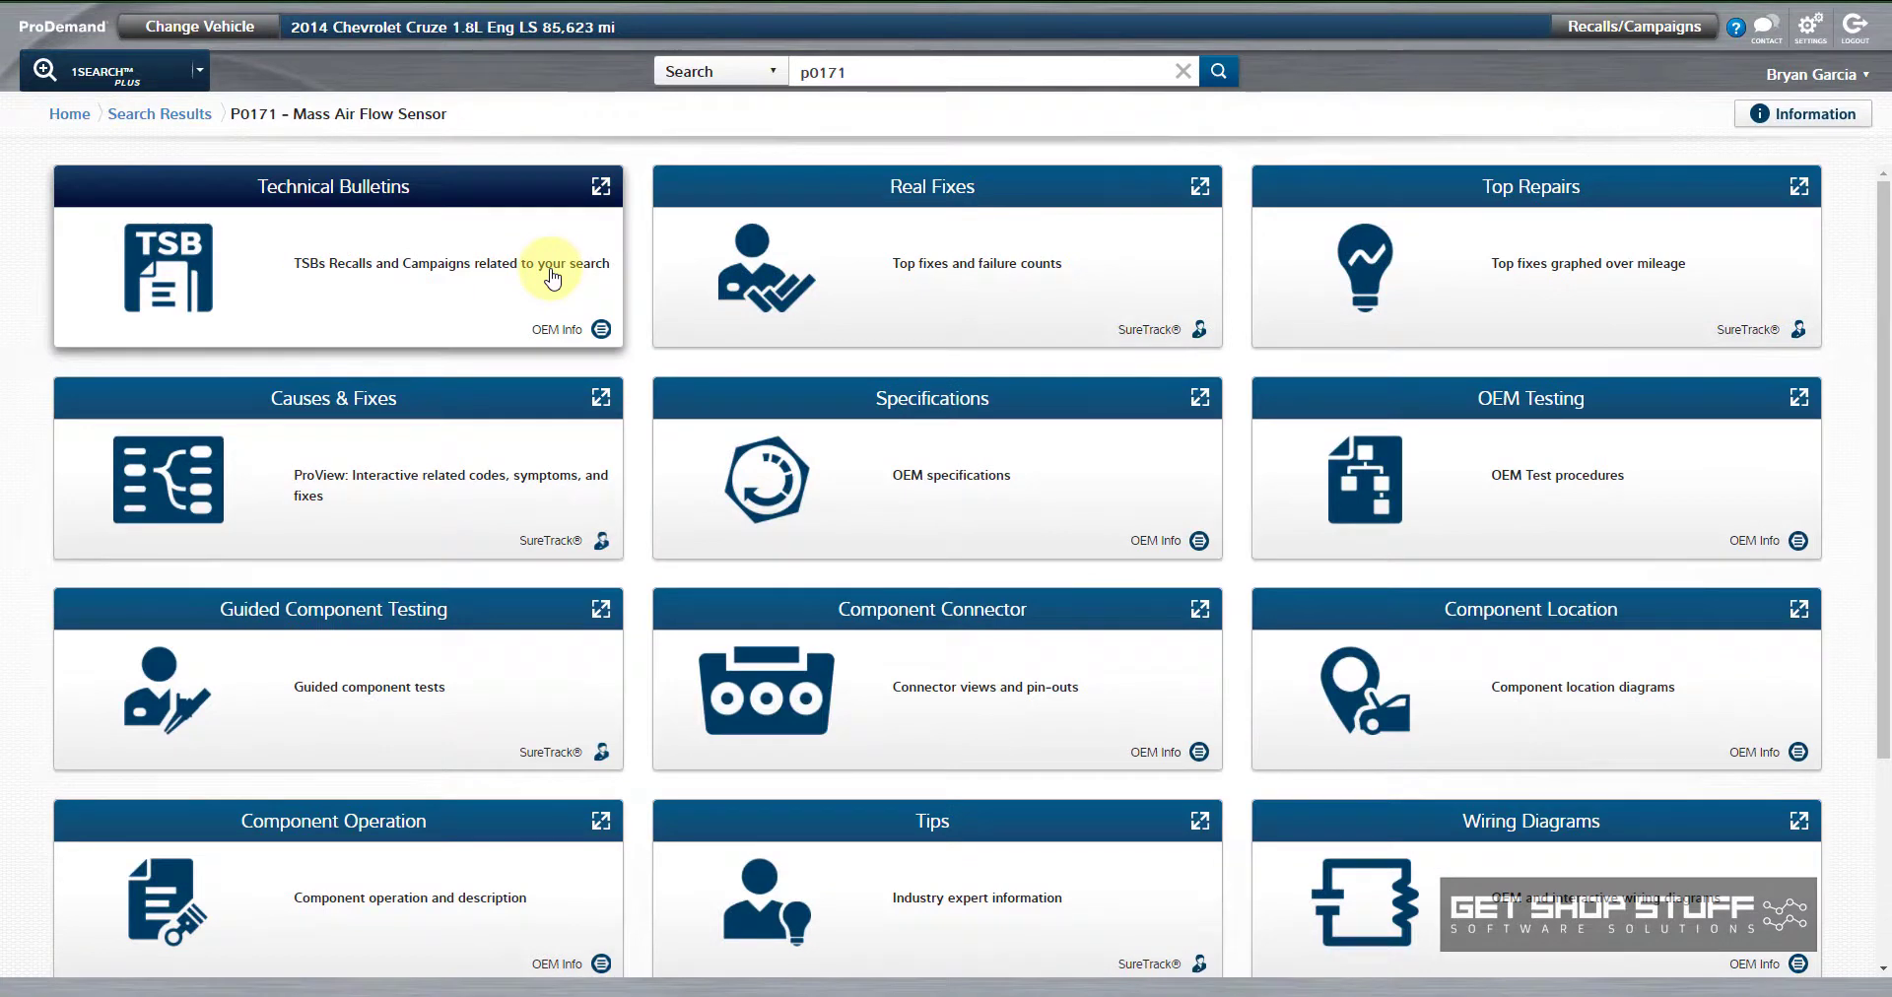
Step: Go back to the search results, open the plain p0171 result and look over its information cards
{"action": "left_click", "coordinate": [160, 115]}
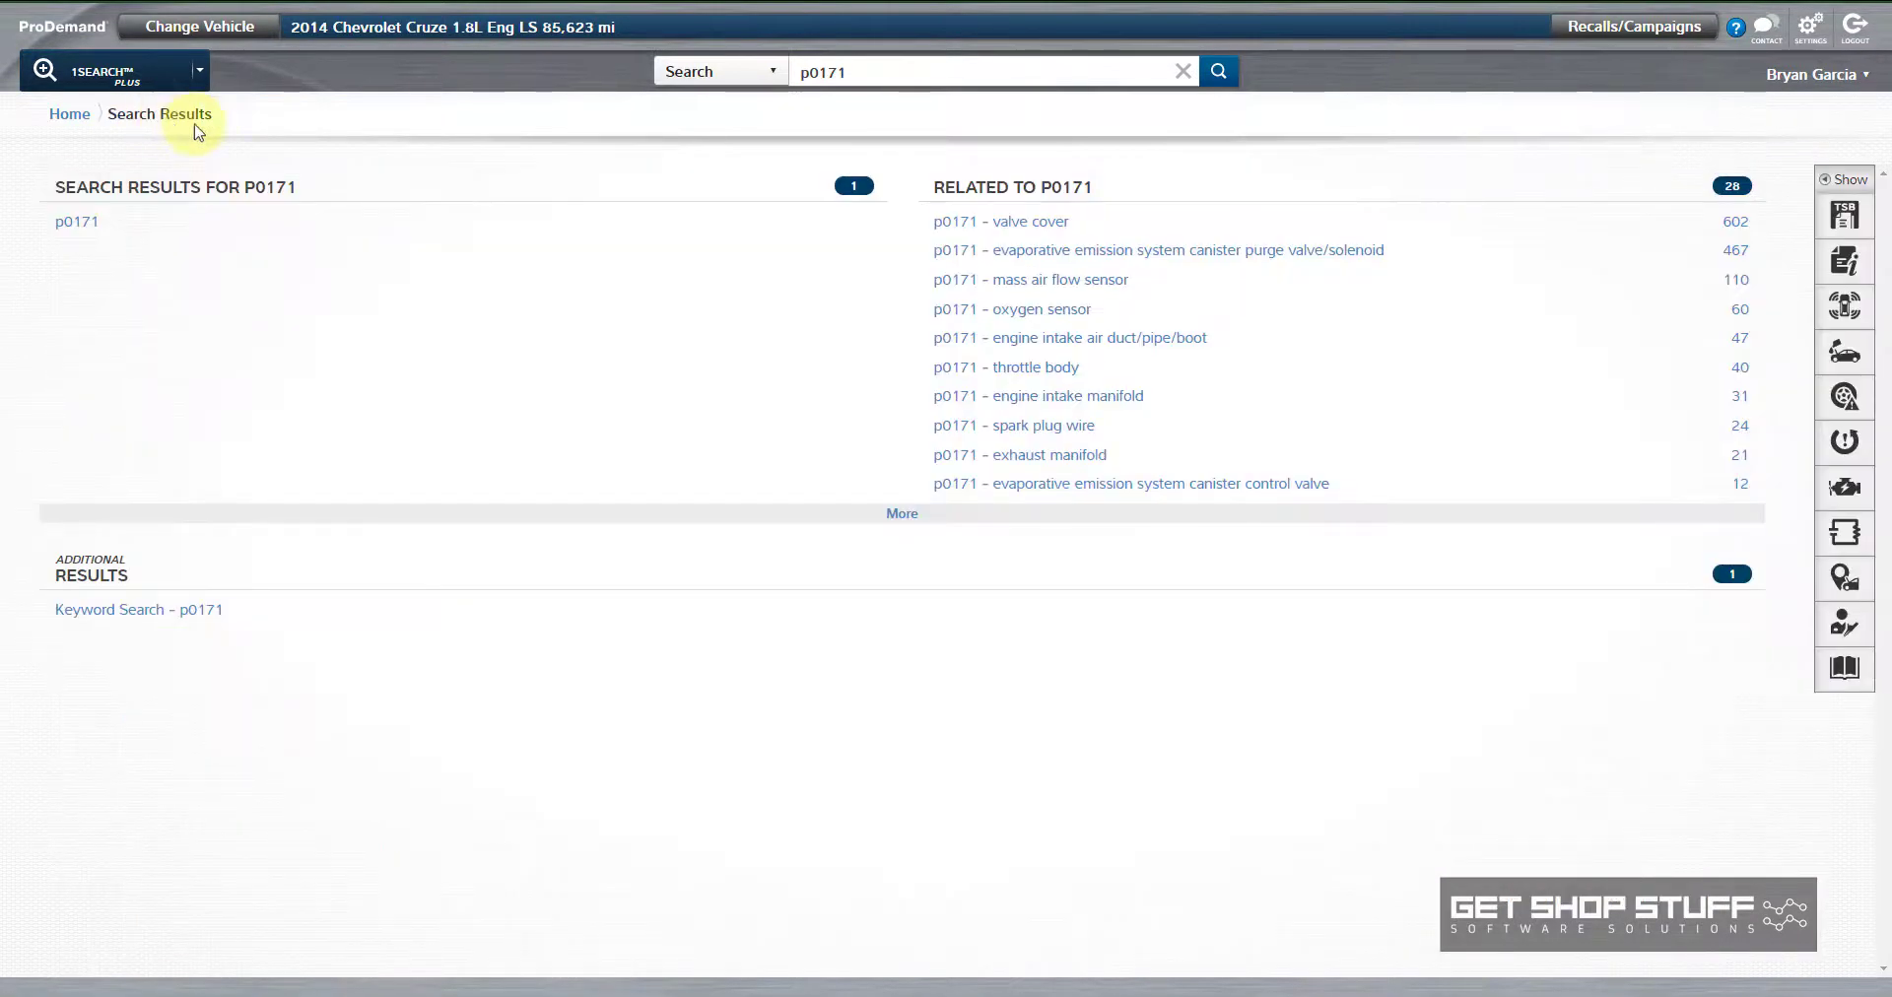
{"action": "left_click", "coordinate": [85, 227]}
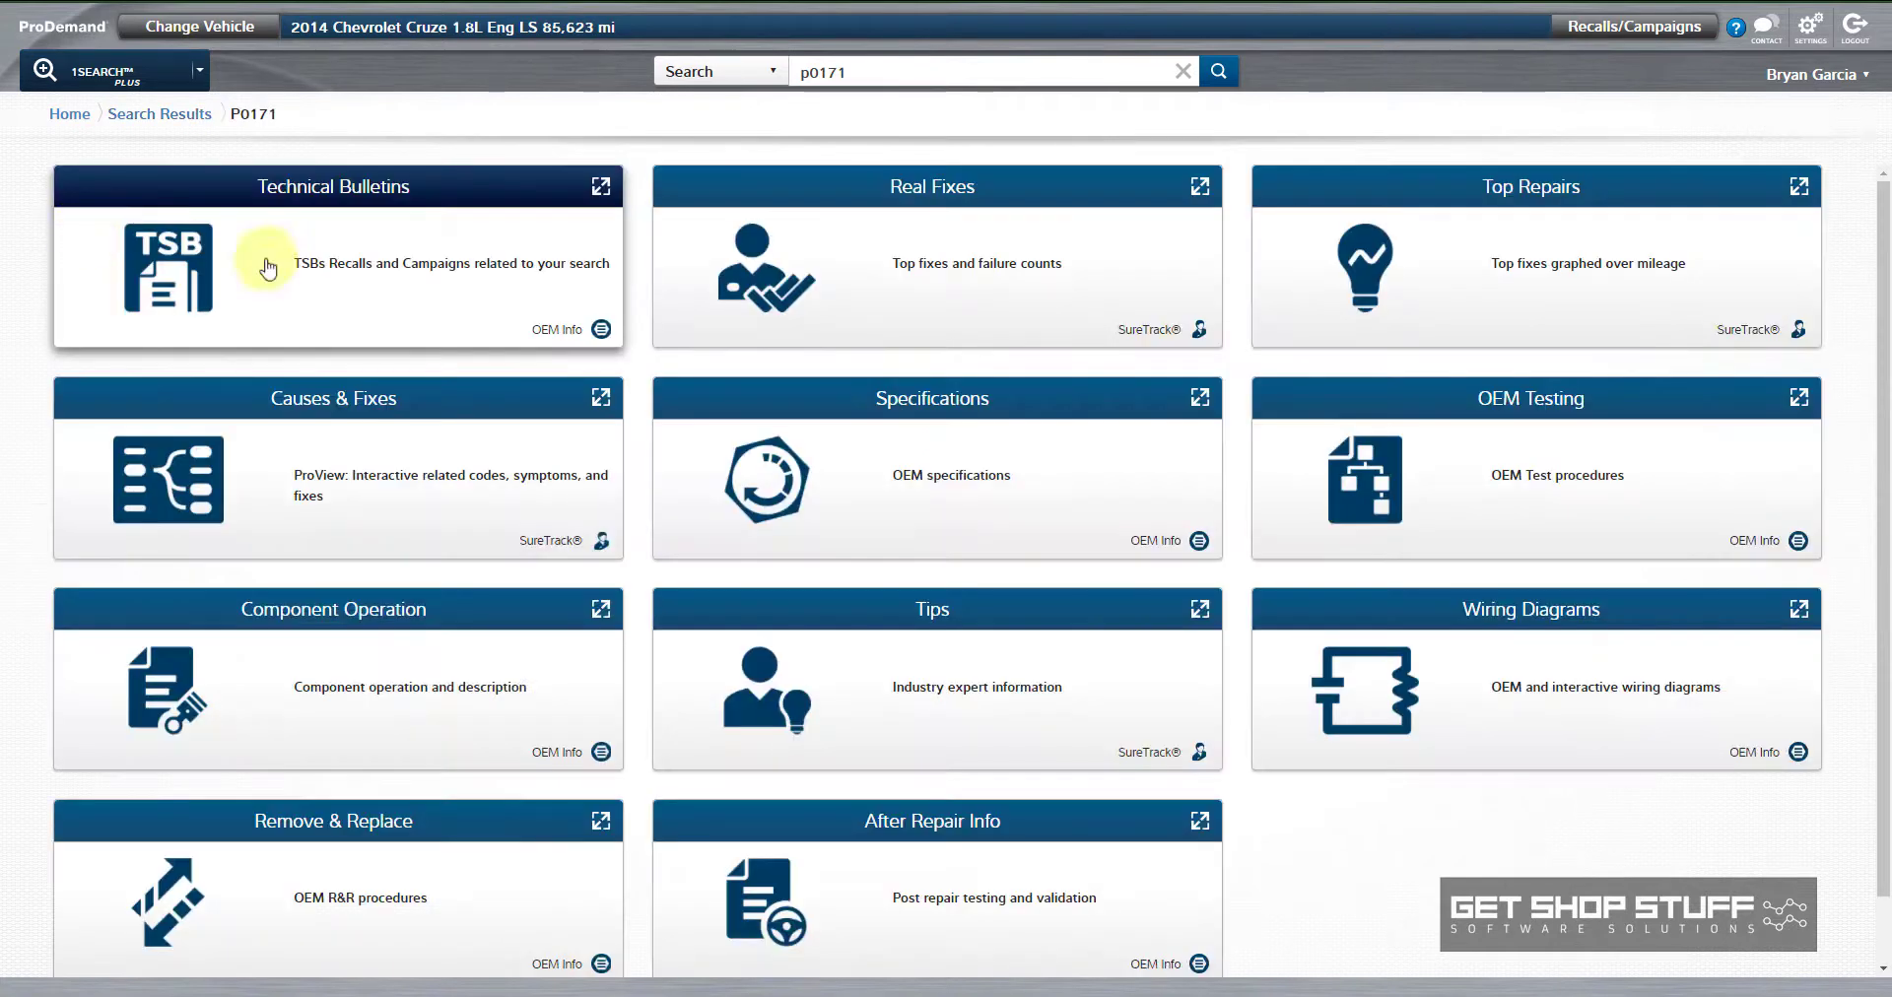
{"action": "scroll", "coordinate": [577, 325], "scroll_direction": "down", "scroll_amount": 1}
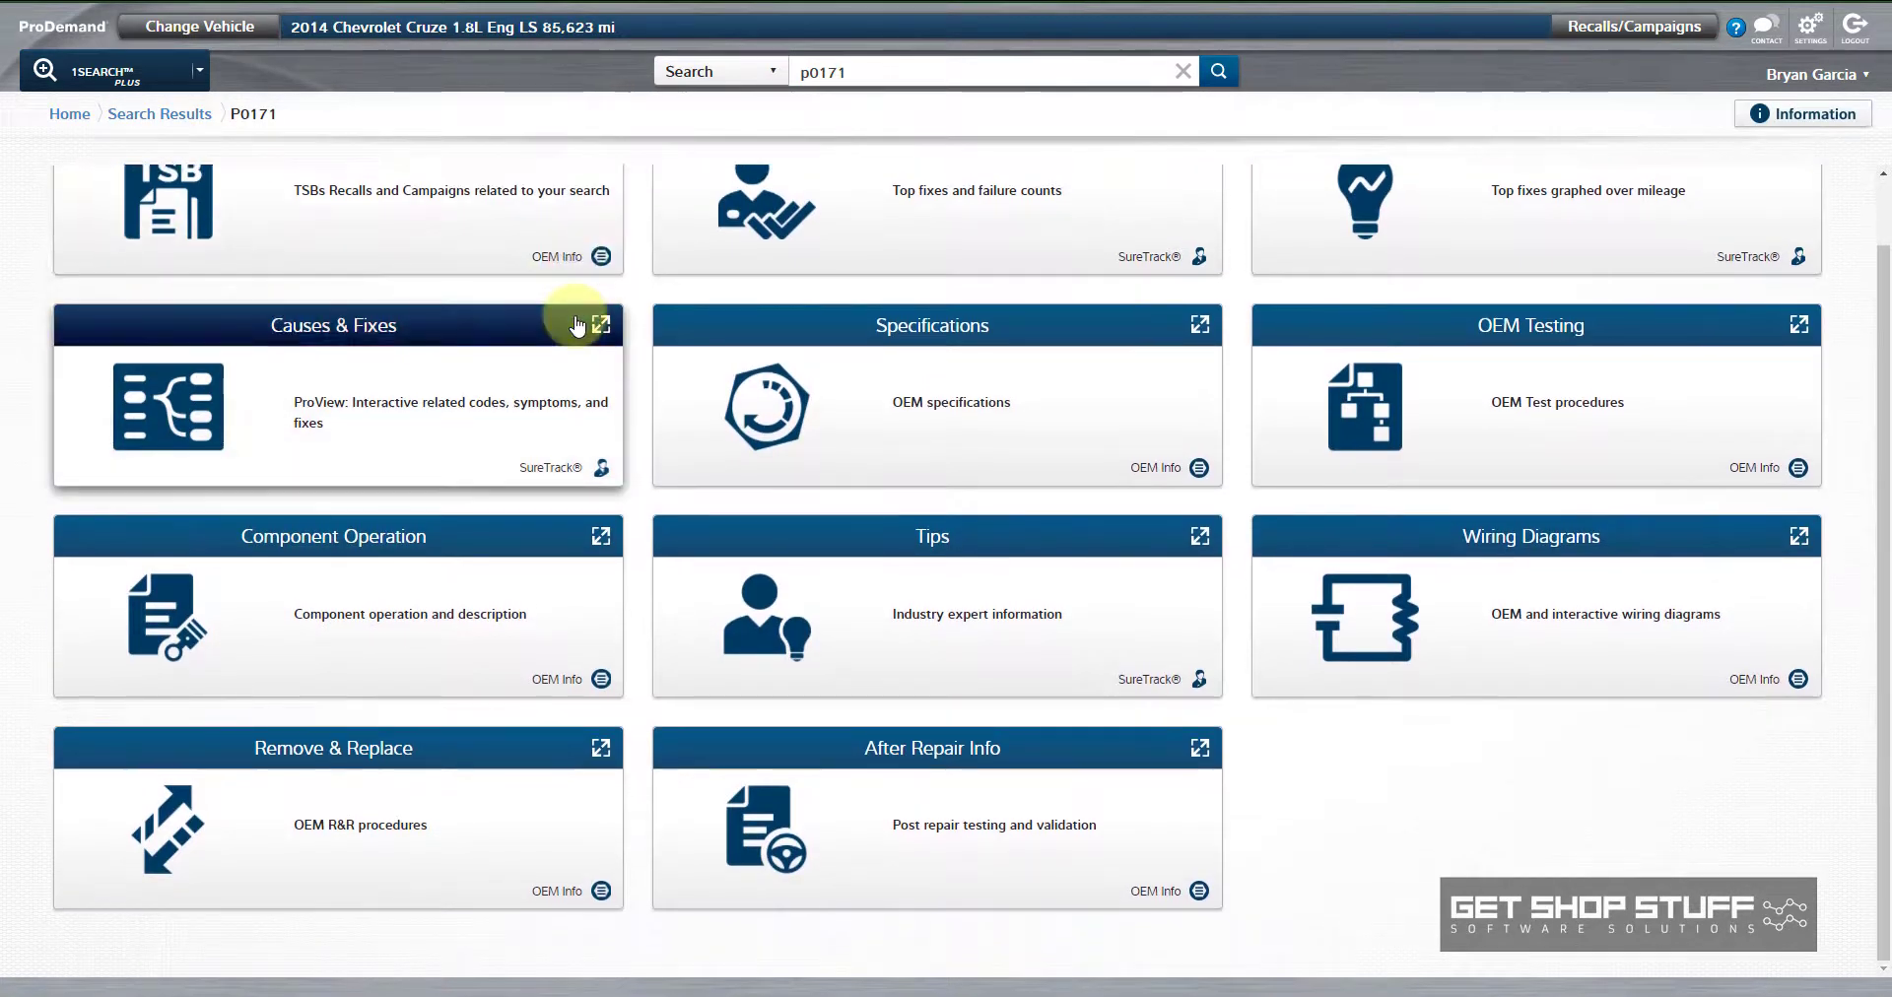
{"action": "scroll", "coordinate": [578, 325], "scroll_direction": "up", "scroll_amount": 1}
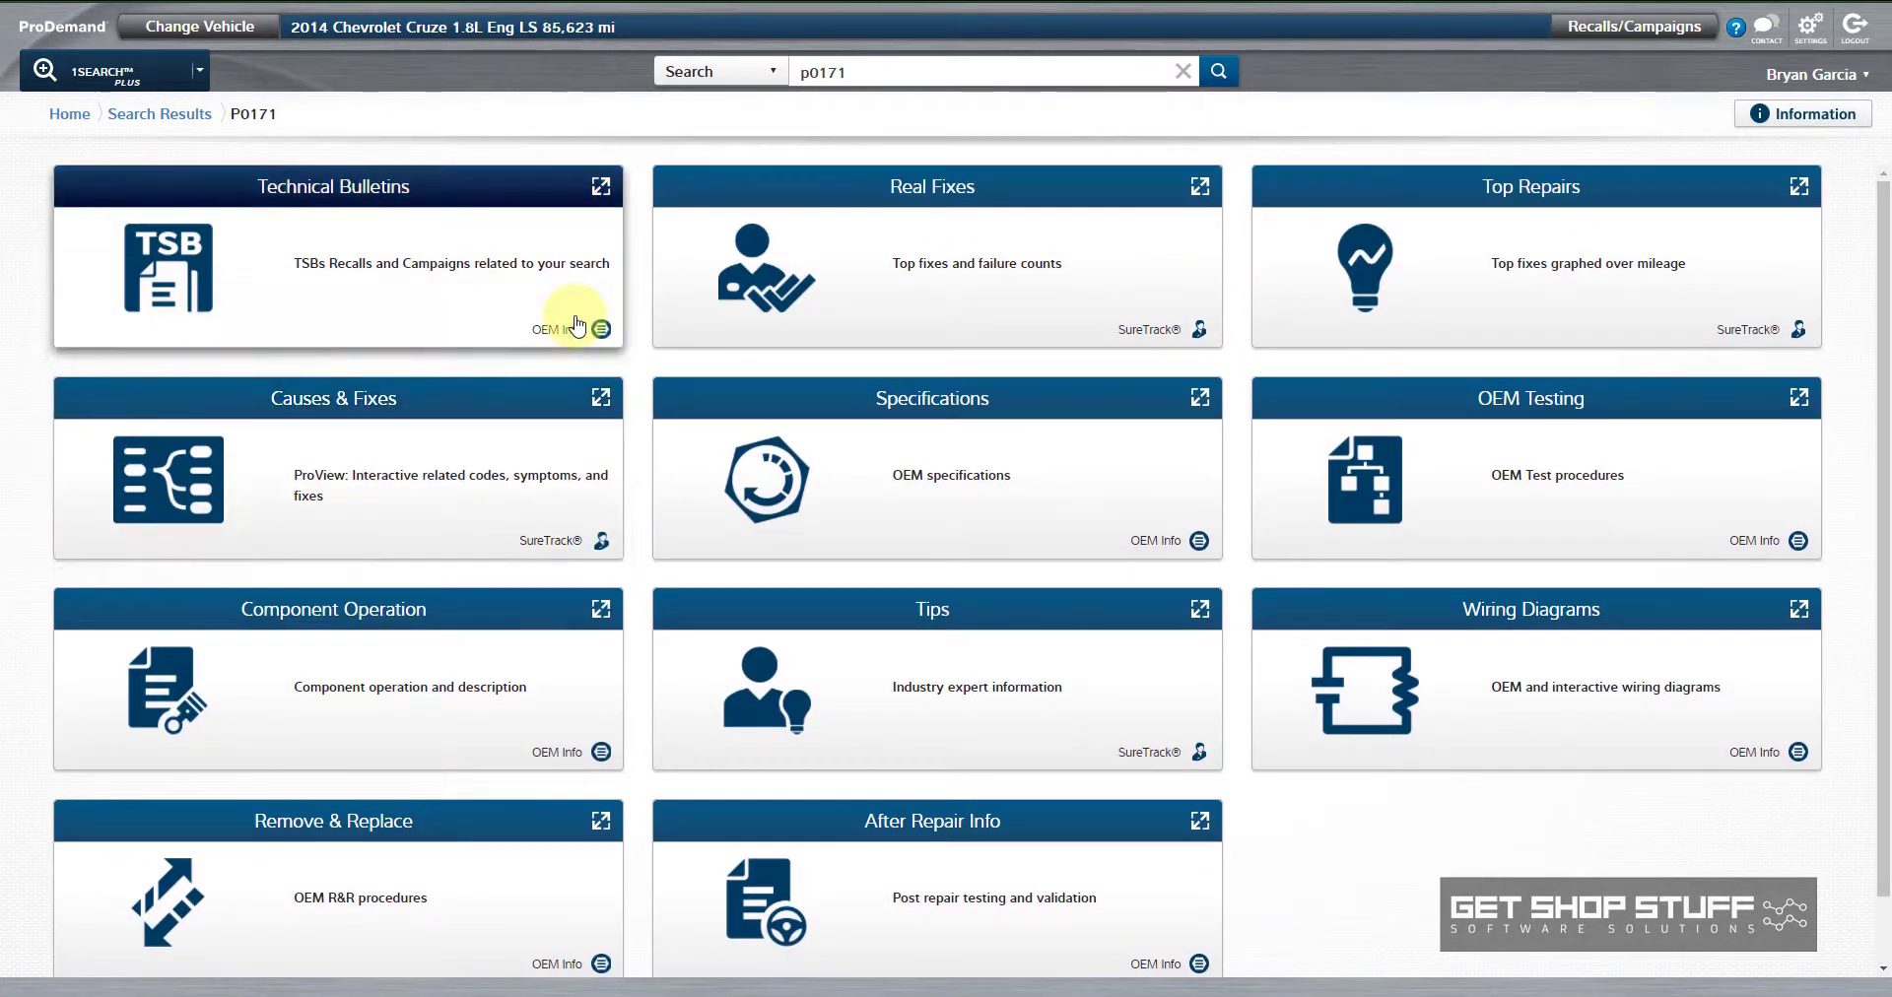
Step: Reopen the p0171 result from the search results and read its real fix "P0171, P2270, Replaced Valve Cover"
{"action": "left_click", "coordinate": [158, 113]}
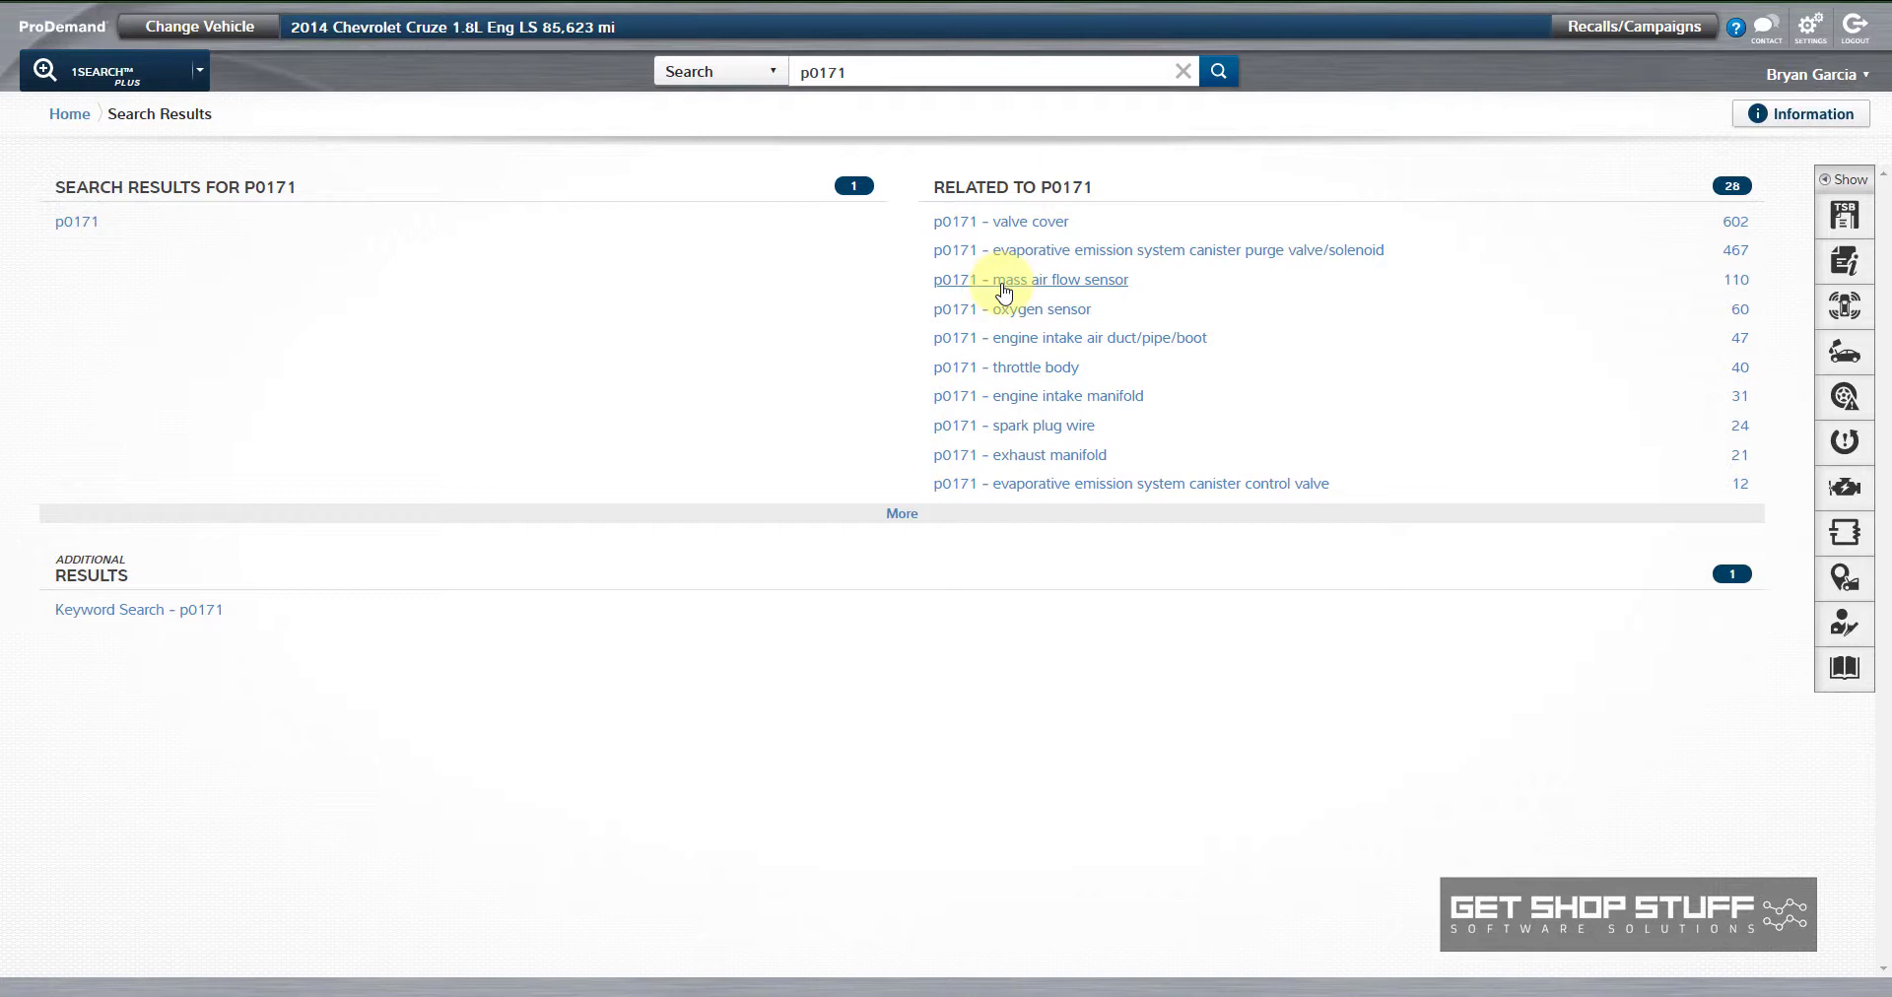
{"action": "left_click", "coordinate": [77, 221]}
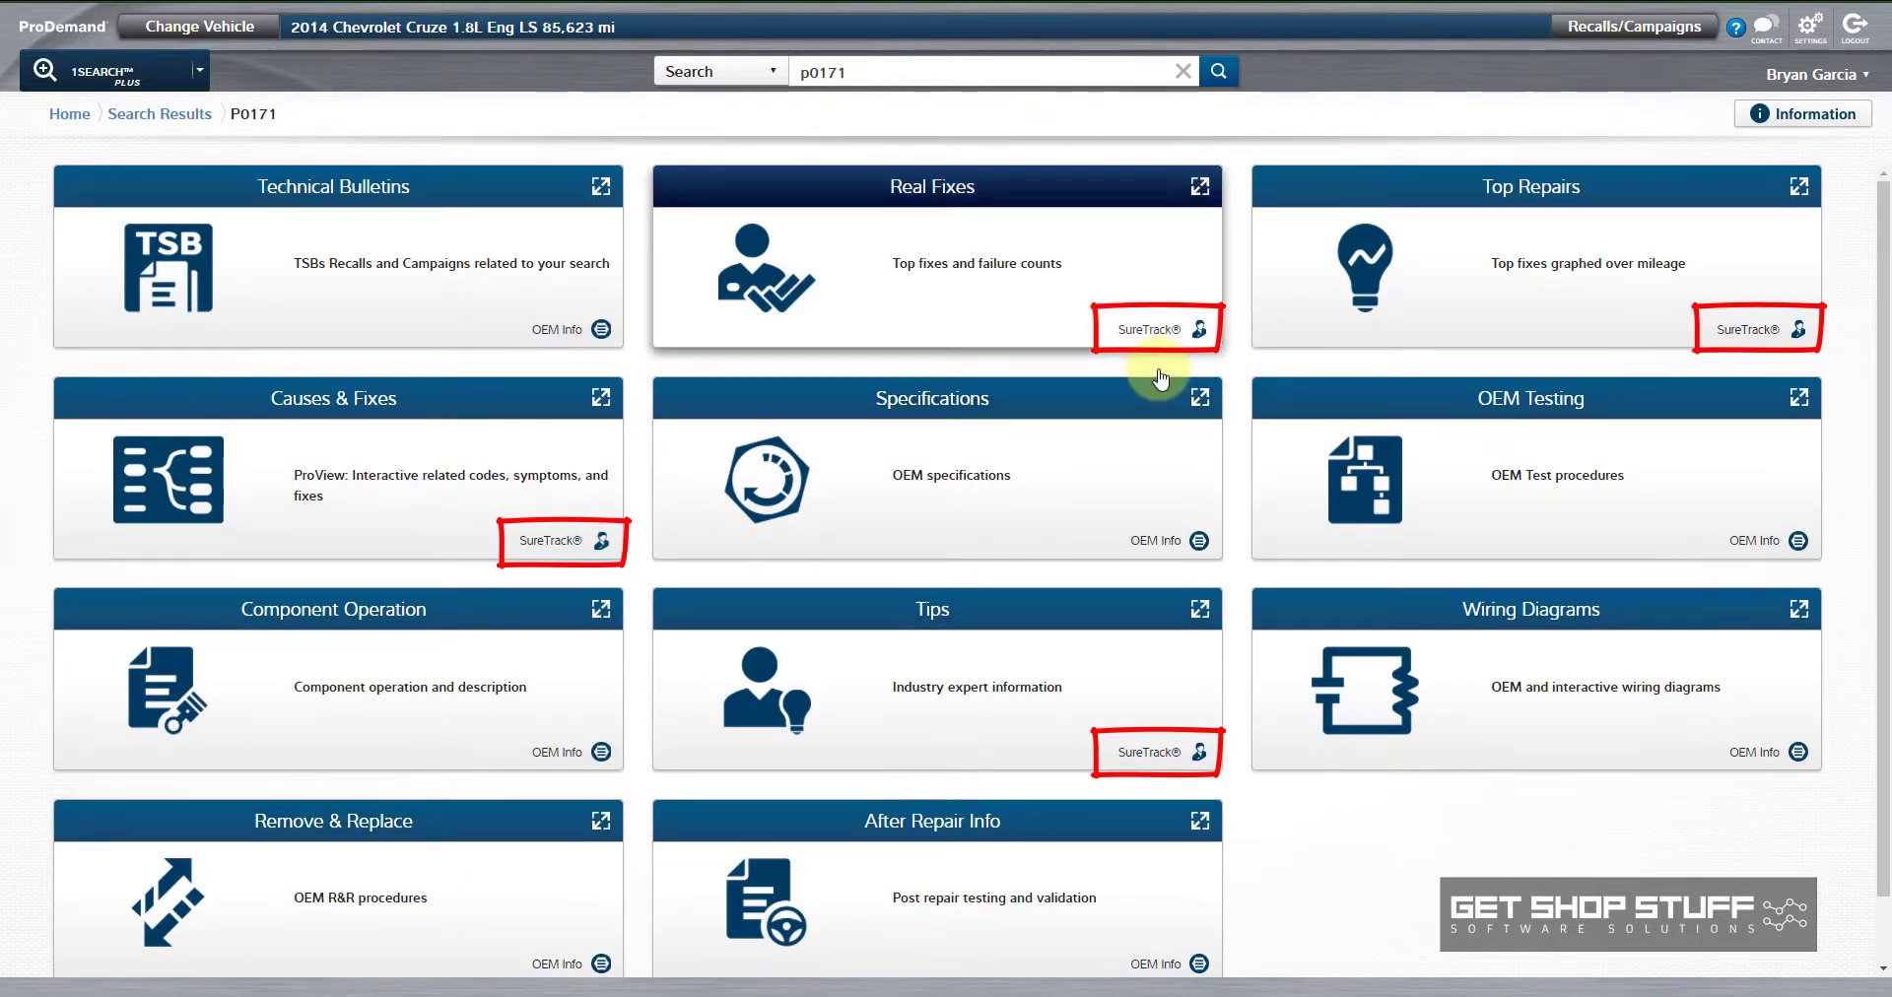
{"action": "left_click", "coordinate": [988, 220]}
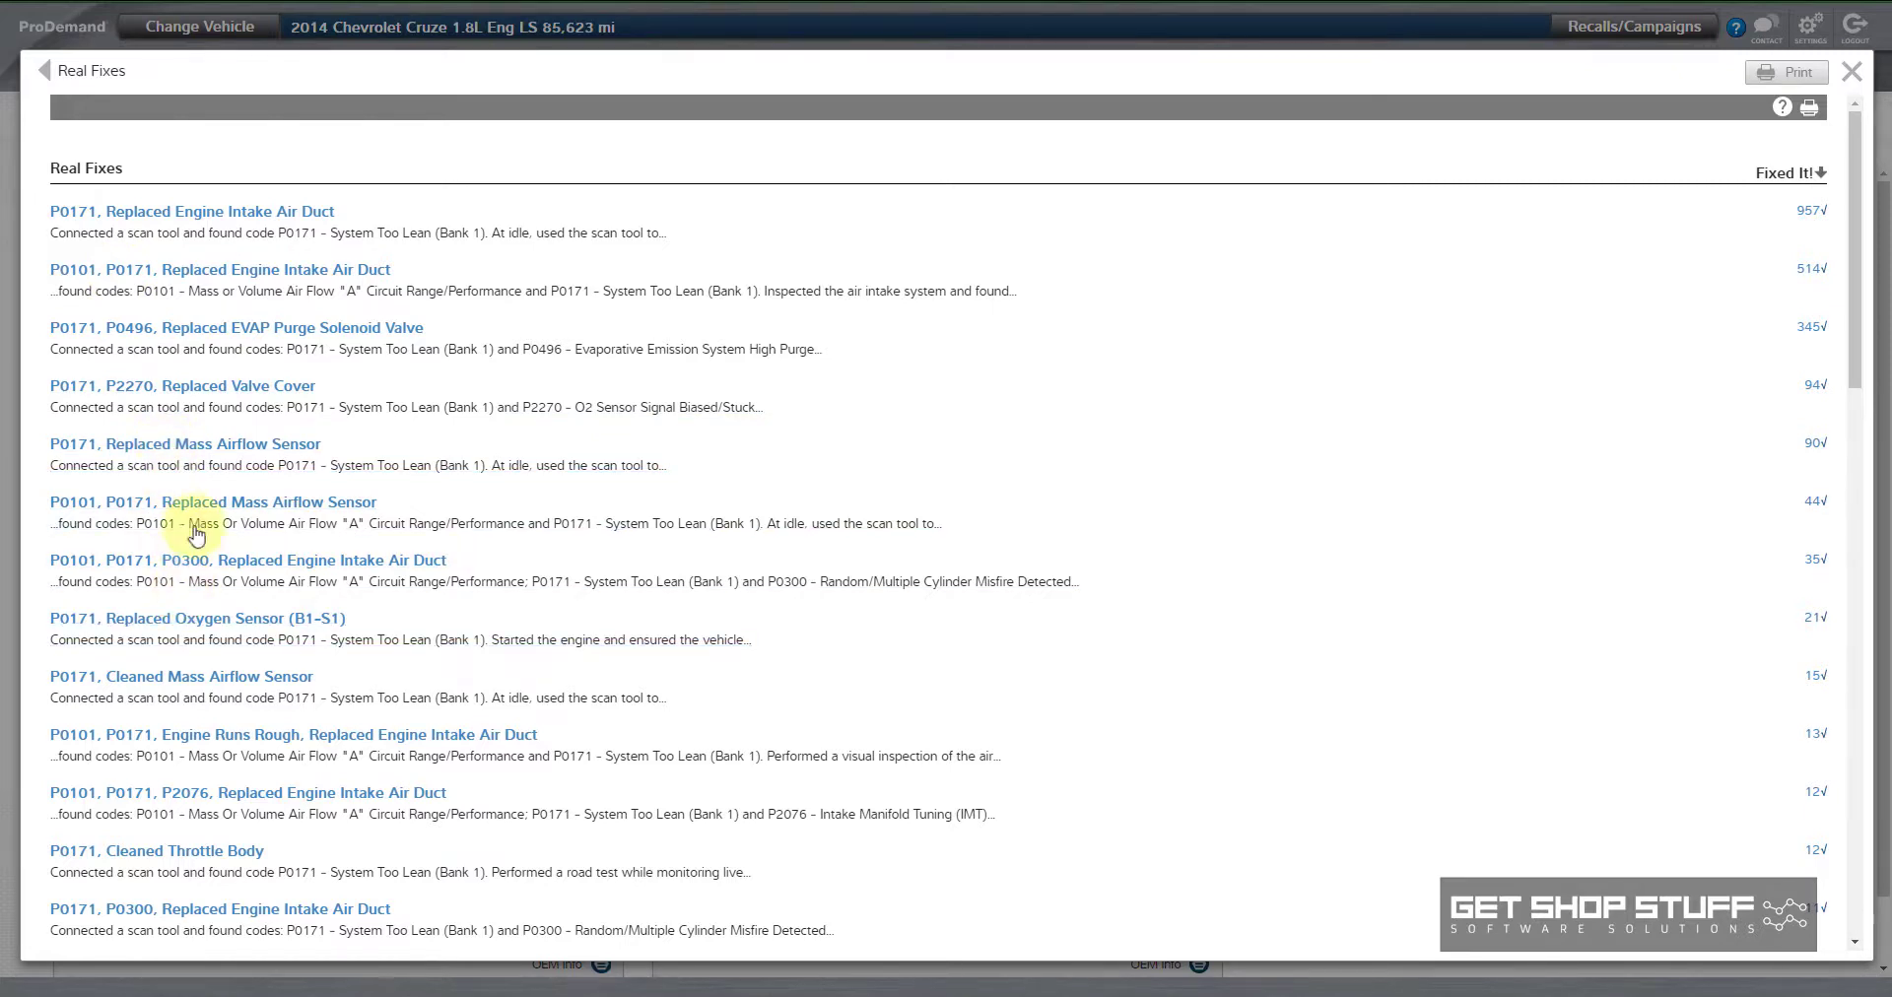
{"action": "left_click", "coordinate": [220, 392]}
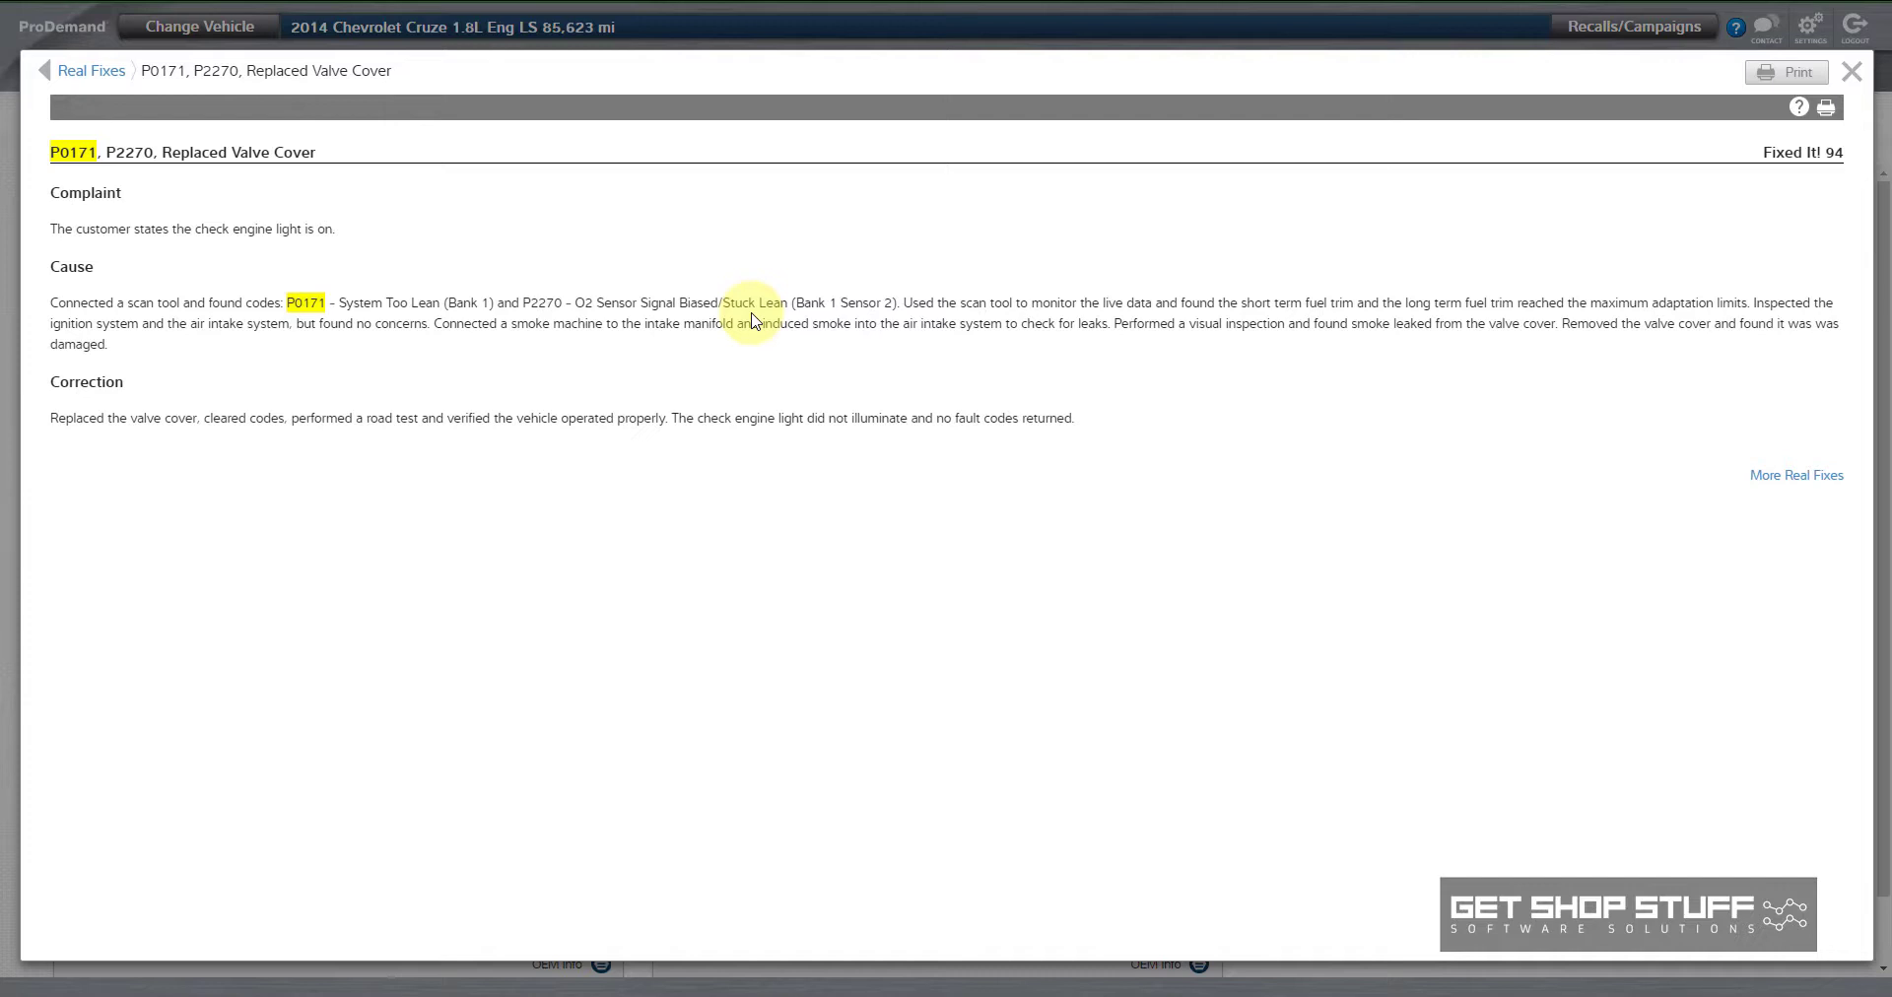
Step: Go back to the Real Fixes list, review its entries and their Fixed It counts, and close it
{"action": "left_click", "coordinate": [87, 72]}
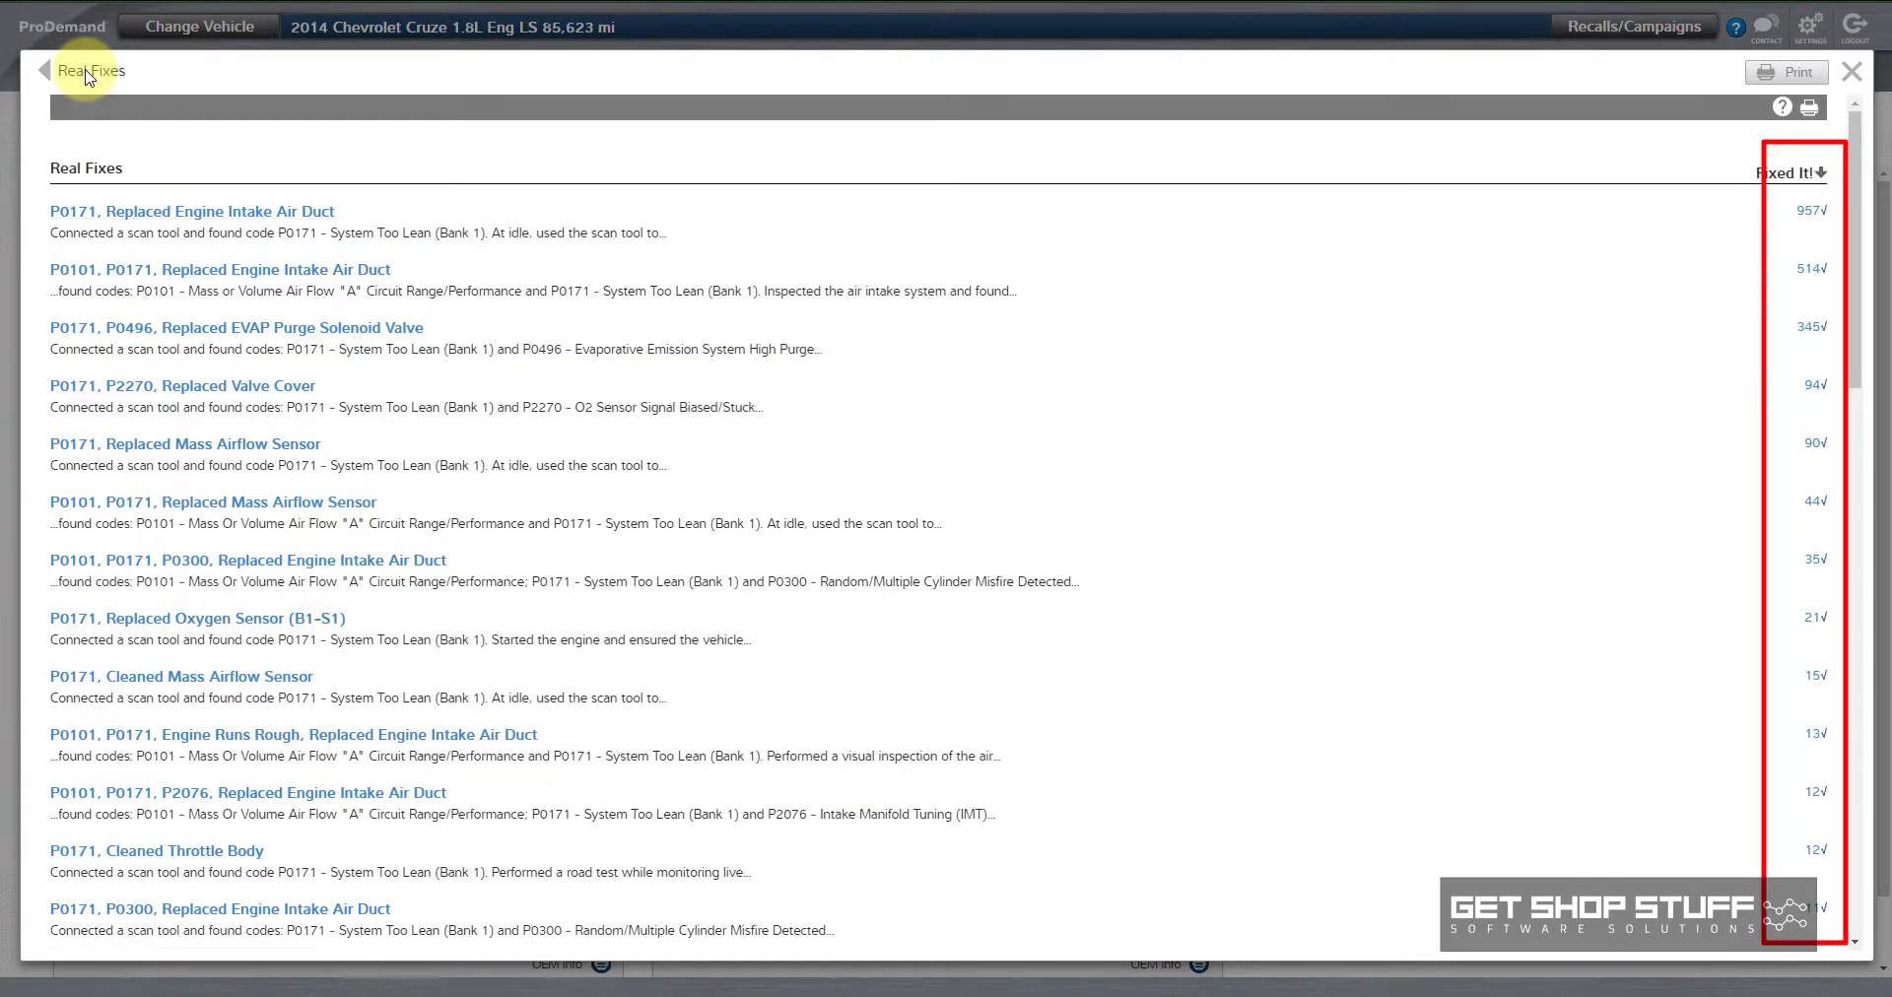
{"action": "scroll", "coordinate": [1293, 457], "scroll_direction": "down", "scroll_amount": 5}
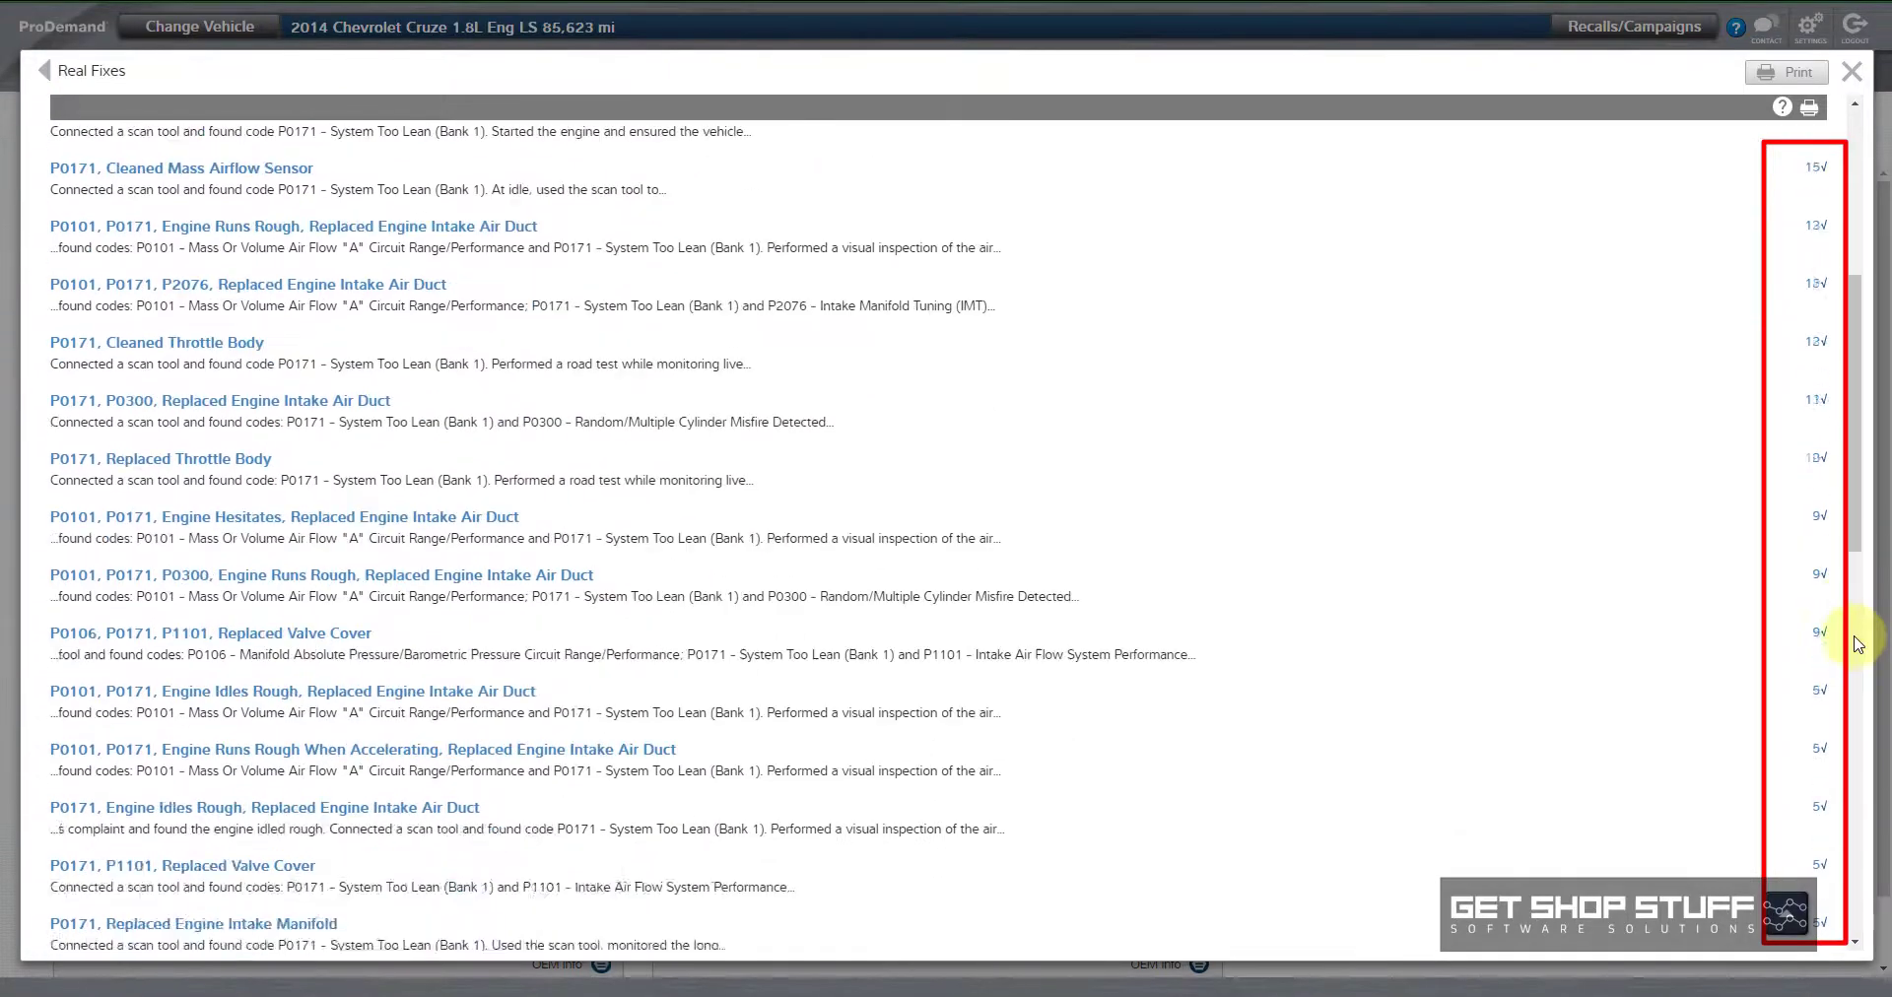
{"action": "scroll", "coordinate": [1858, 640], "scroll_direction": "down", "scroll_amount": 1}
{"action": "scroll", "coordinate": [1281, 595], "scroll_direction": "up", "scroll_amount": 5}
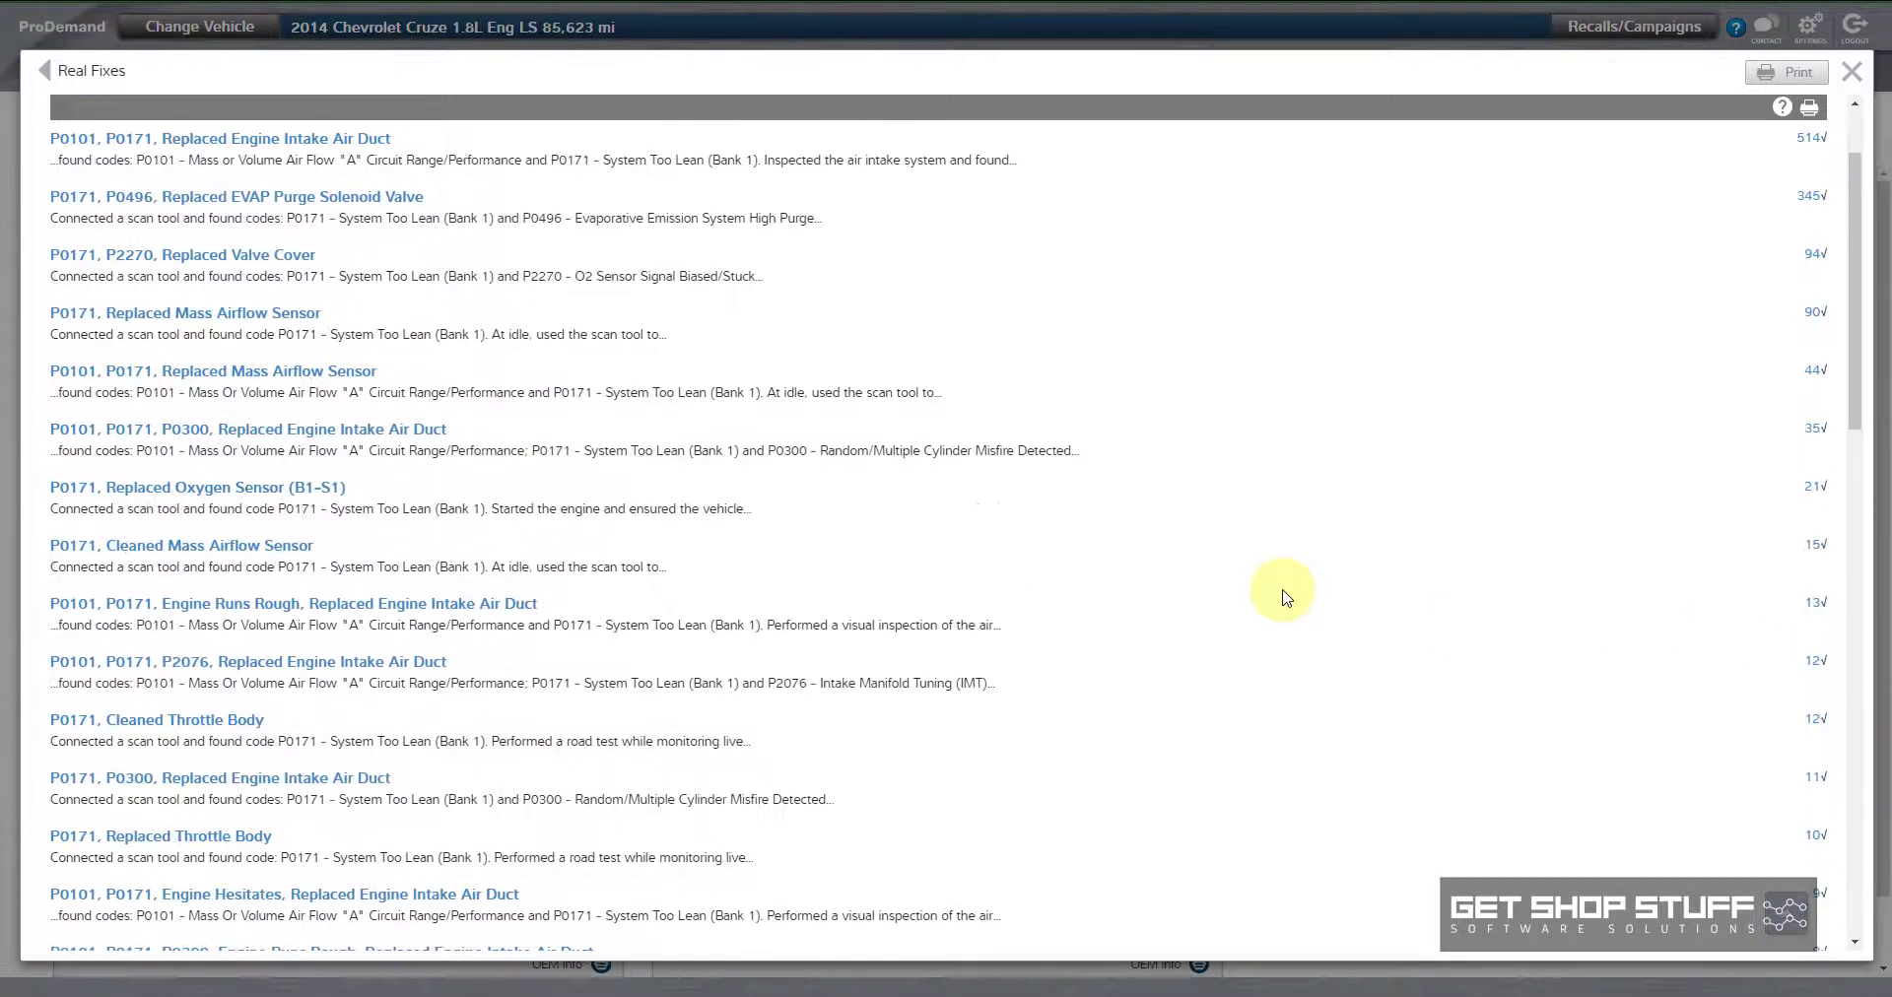
{"action": "scroll", "coordinate": [1282, 595], "scroll_direction": "up", "scroll_amount": 2}
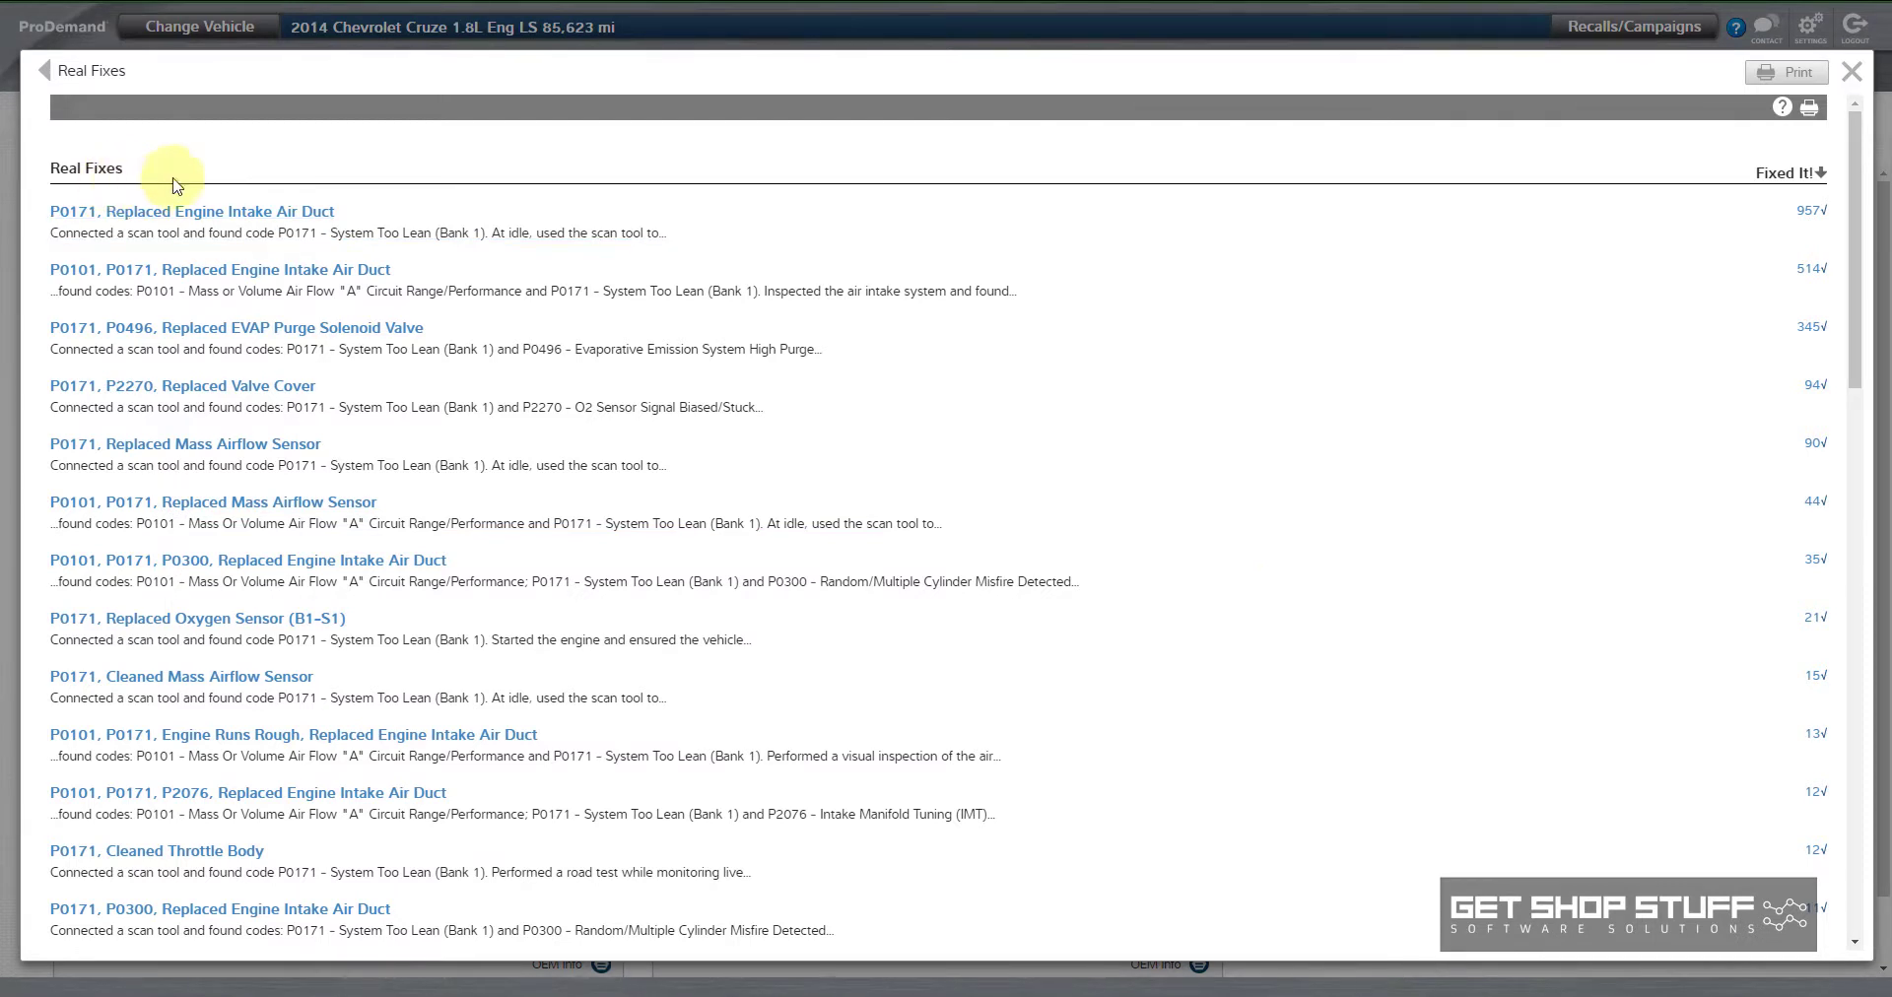
{"action": "left_click", "coordinate": [1856, 78]}
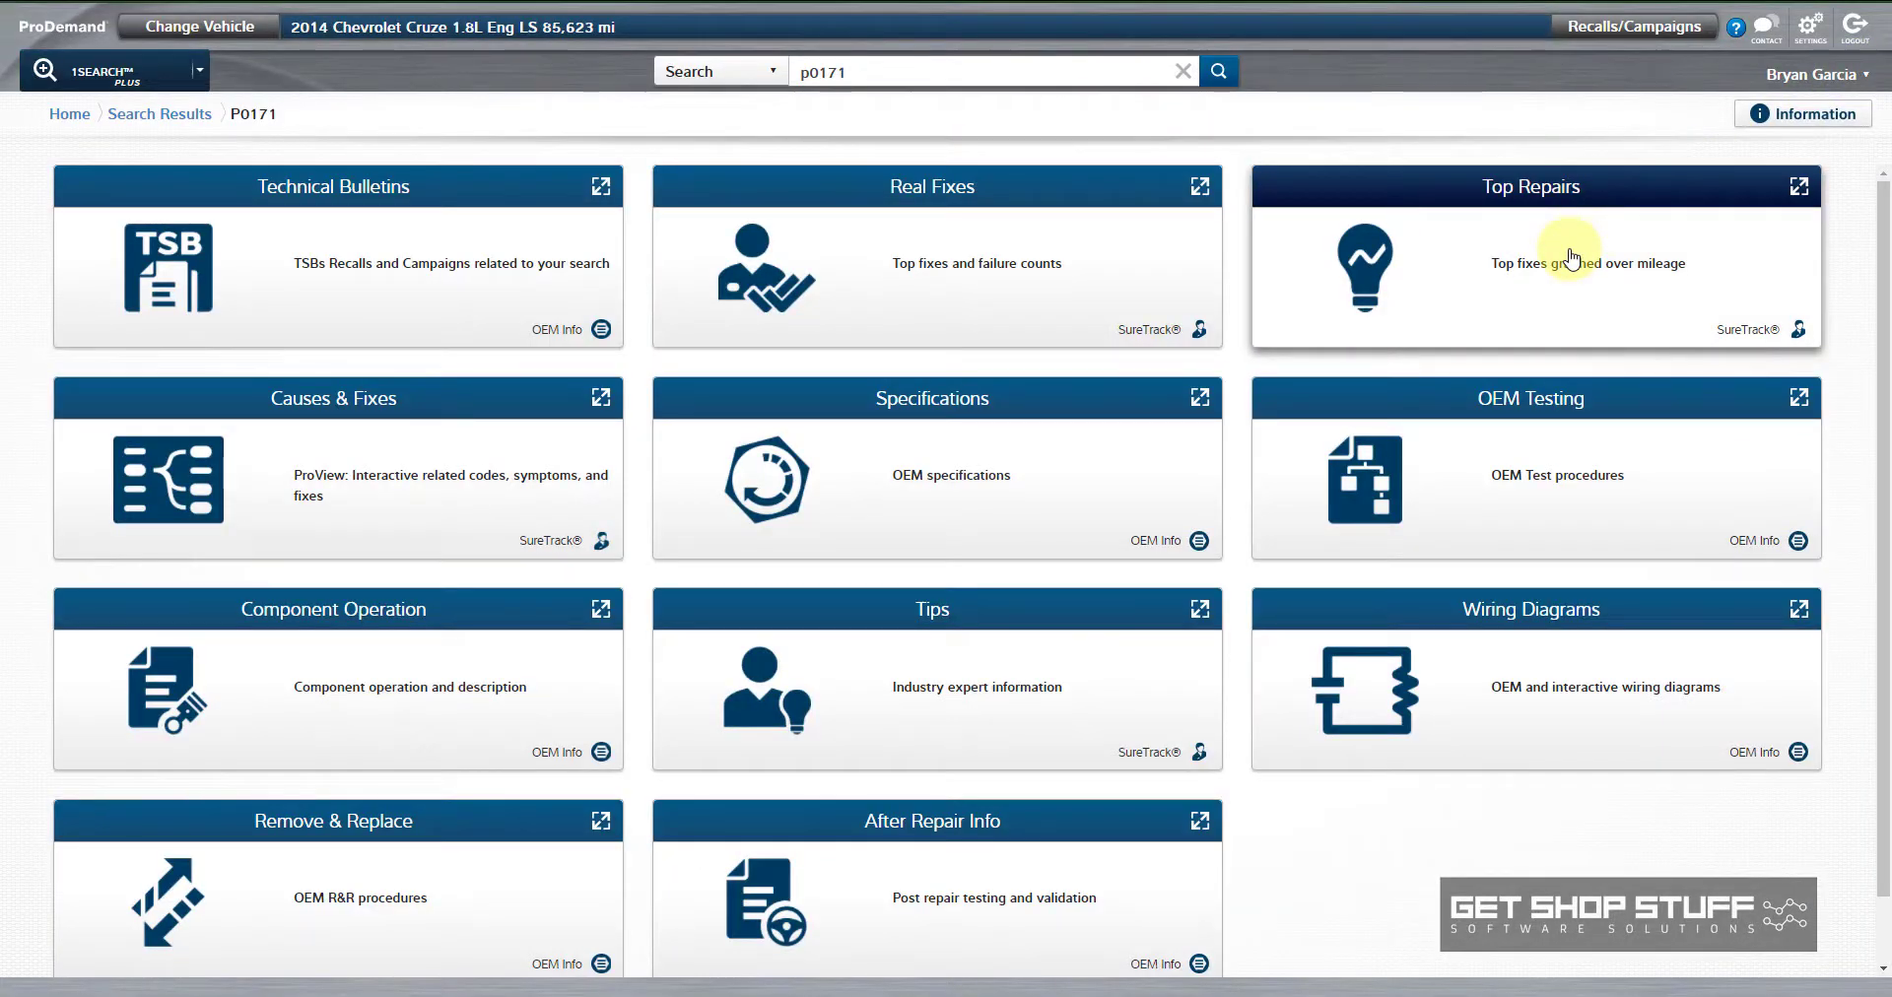
Step: Open the Top Repairs graph and show only the replaced engine intake air duct and replaced valve cover procedures
{"action": "left_click", "coordinate": [1654, 316]}
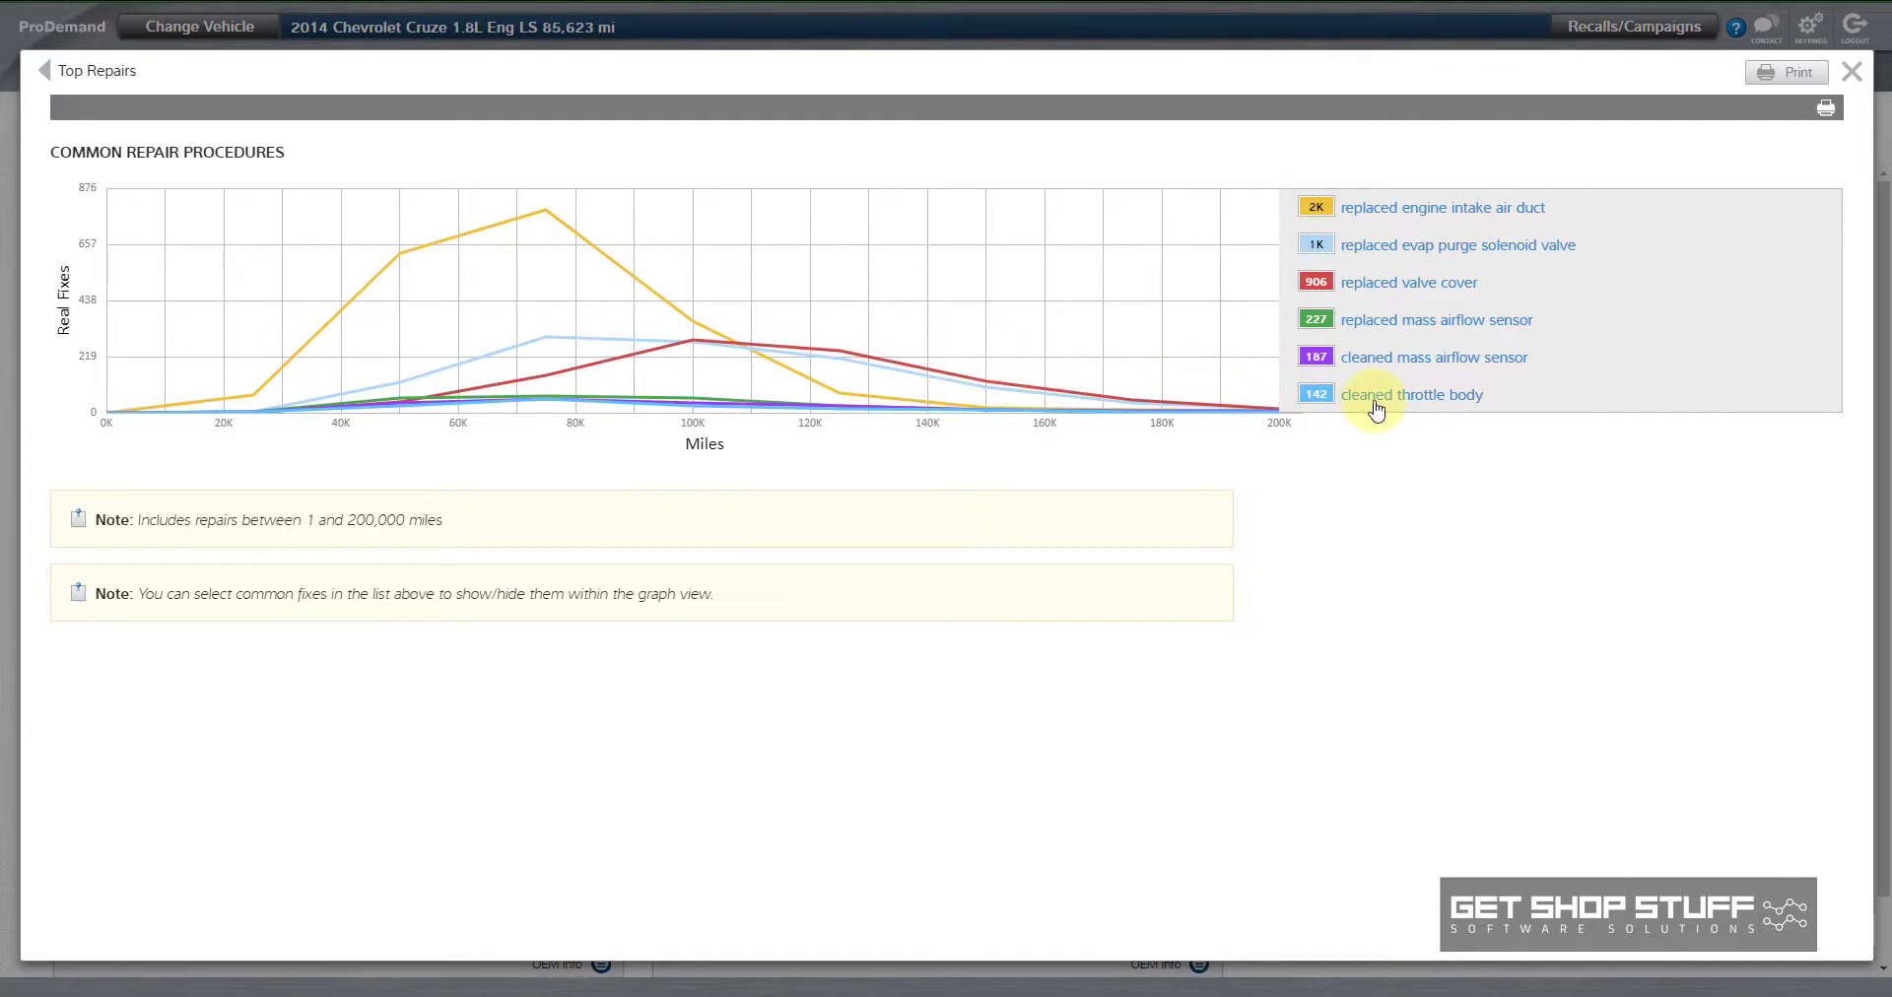
{"action": "left_click", "coordinate": [1415, 406]}
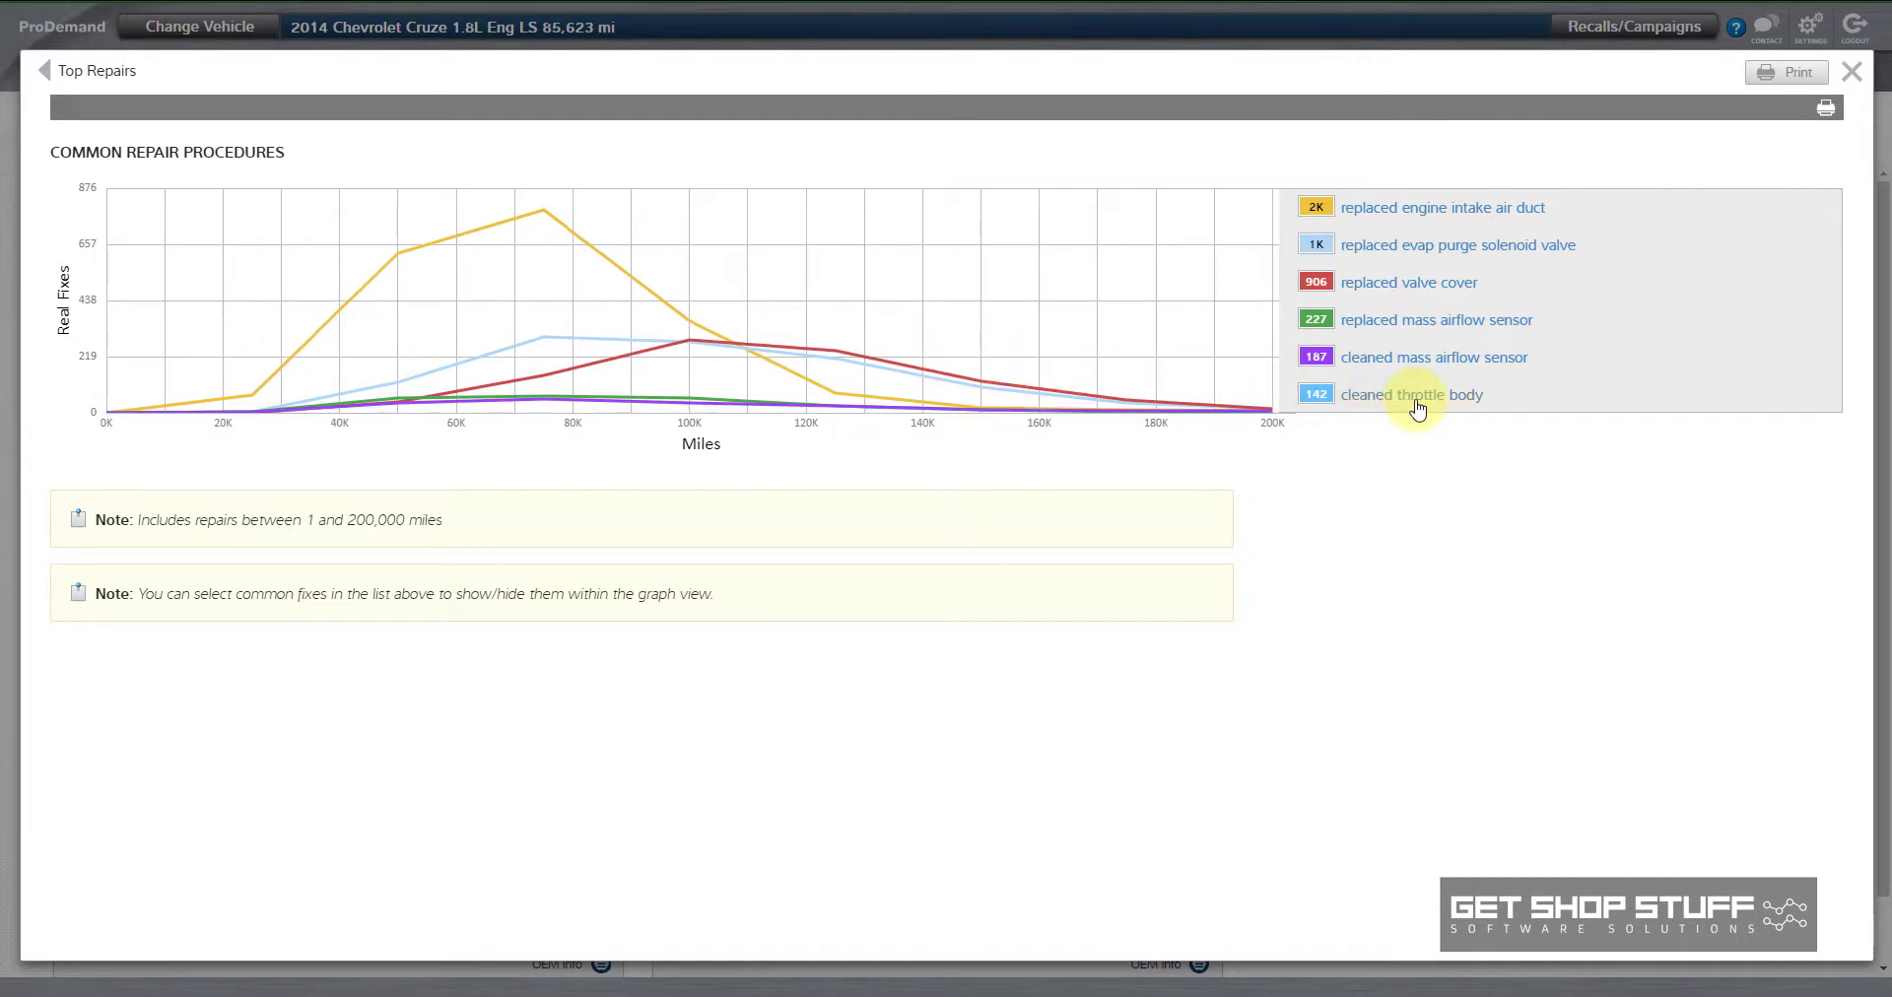
{"action": "left_click", "coordinate": [1407, 355]}
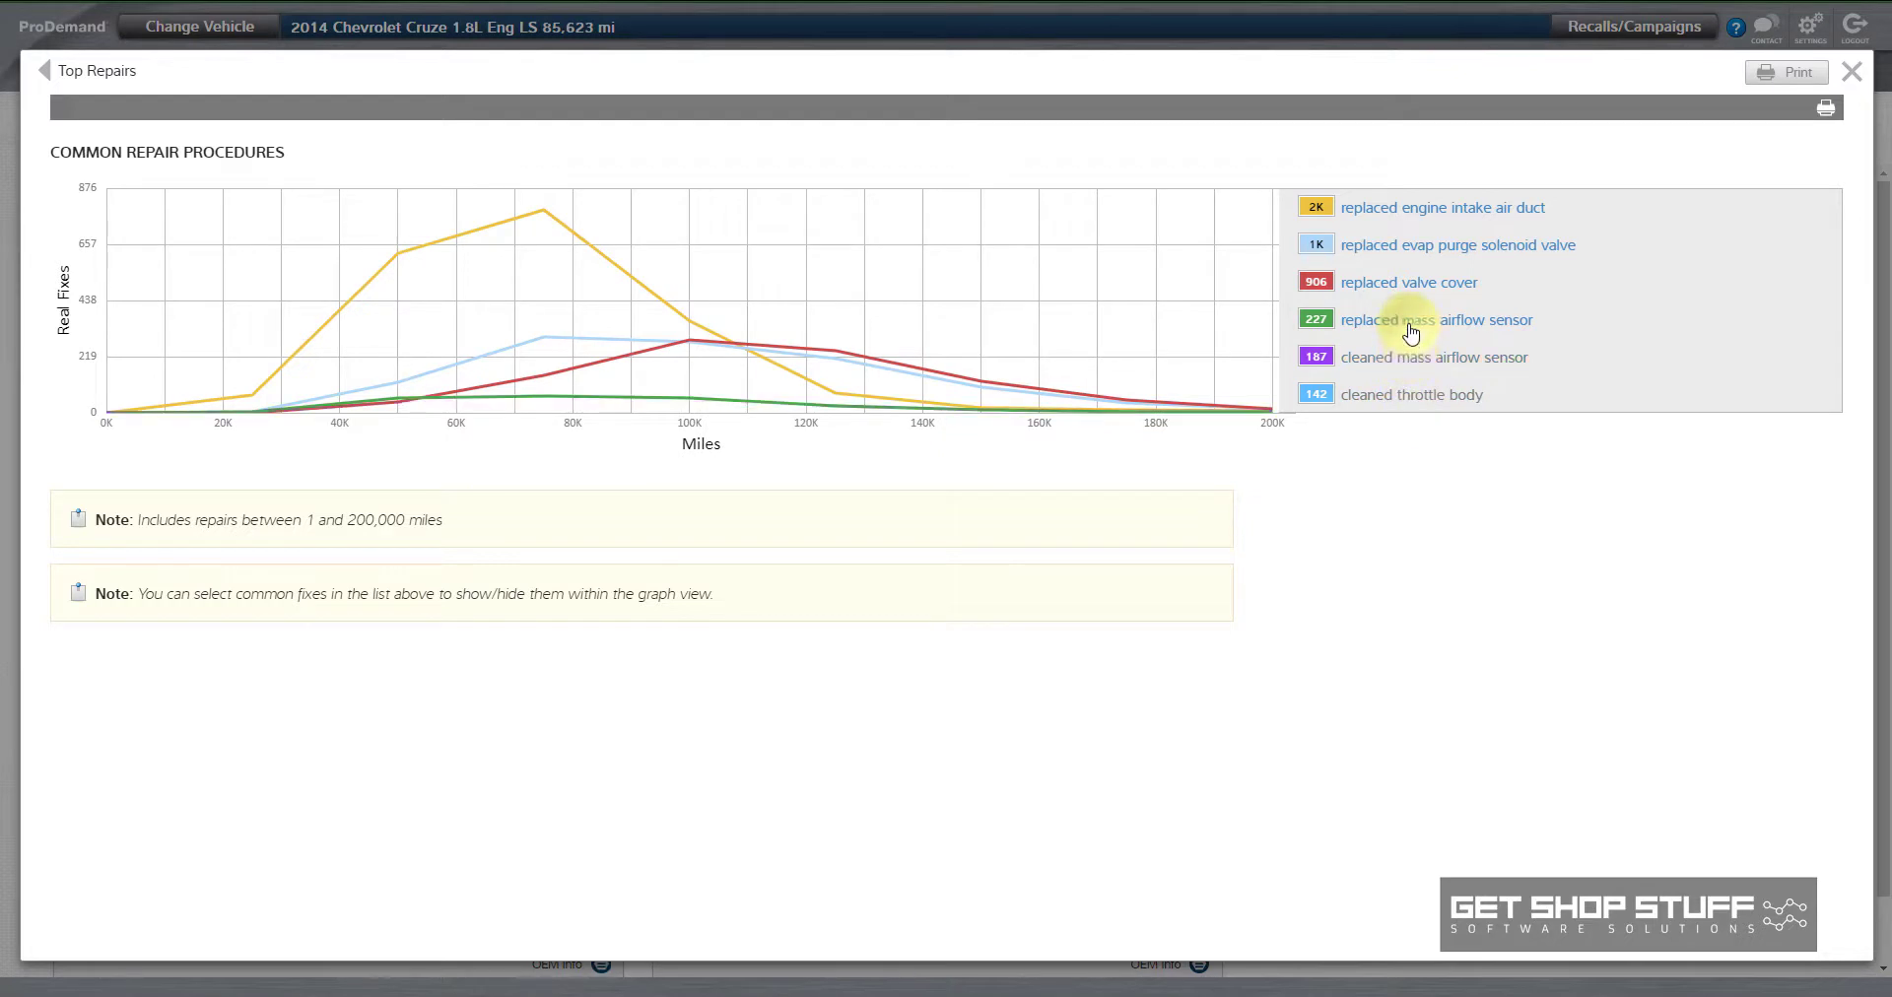
{"action": "left_click", "coordinate": [1407, 322]}
{"action": "left_click", "coordinate": [1404, 284]}
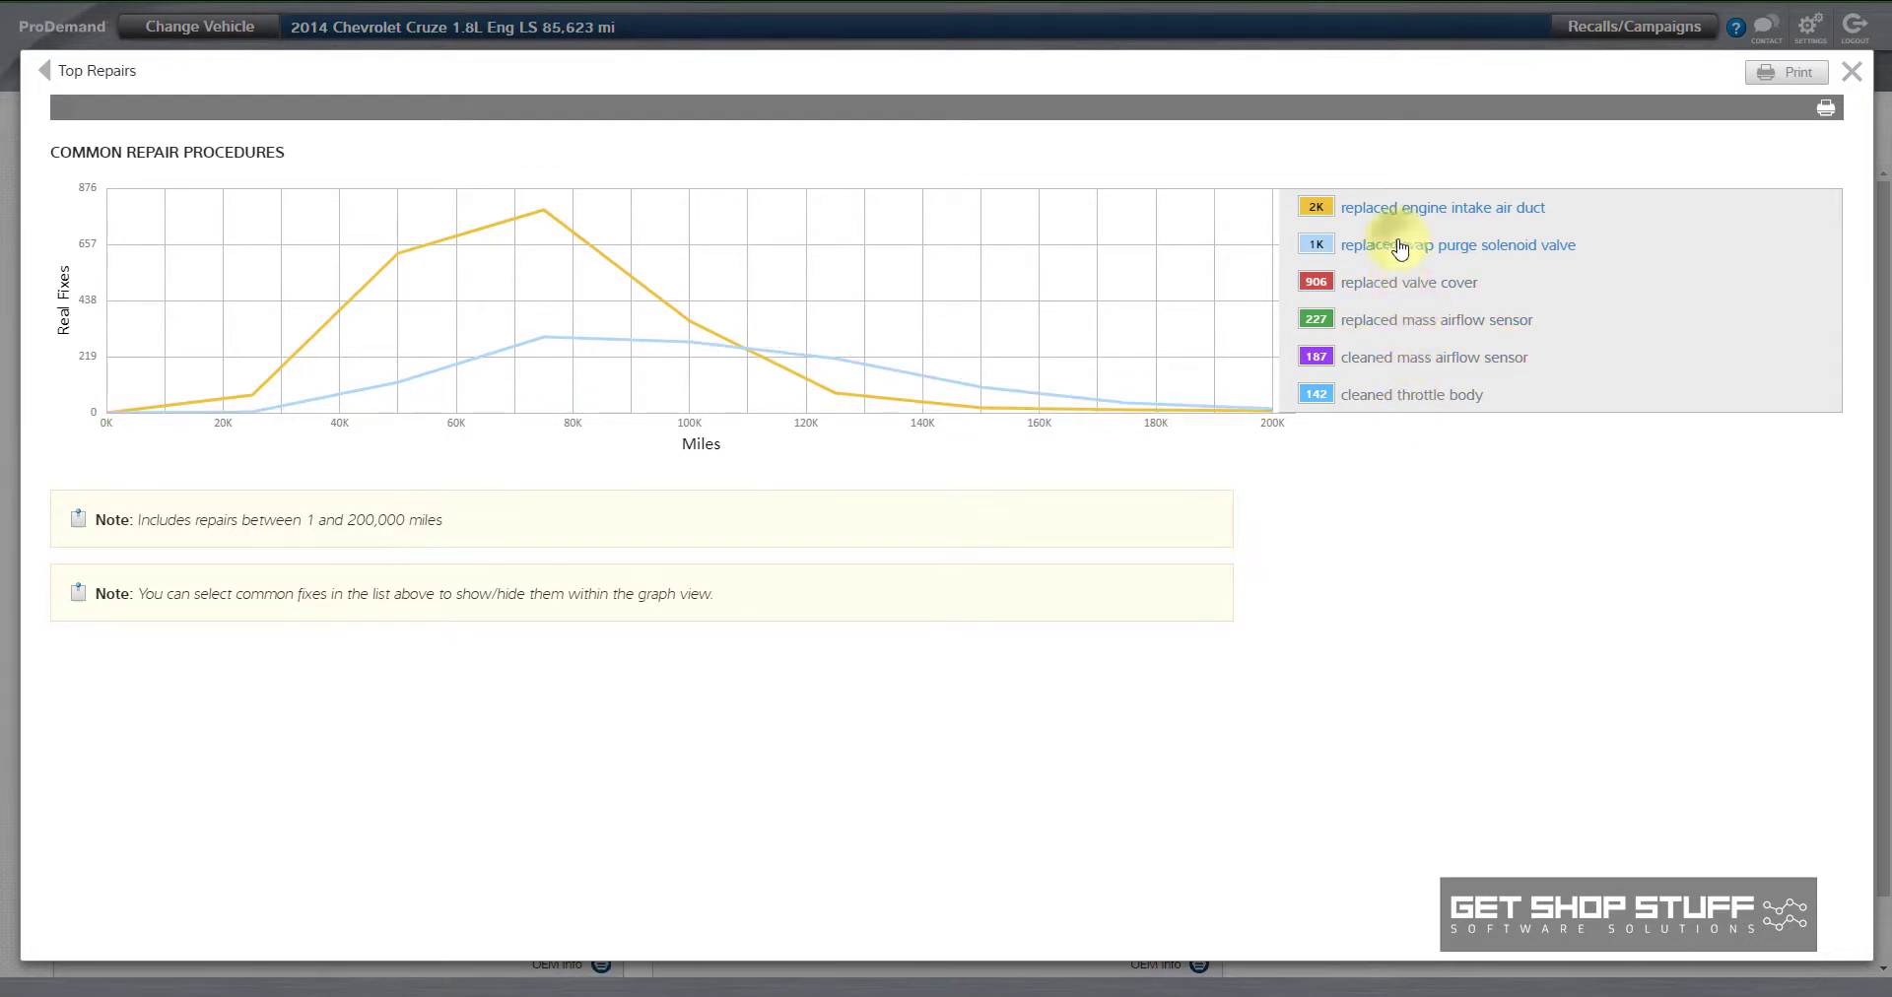
{"action": "left_click", "coordinate": [1400, 247]}
{"action": "left_click", "coordinate": [1394, 285]}
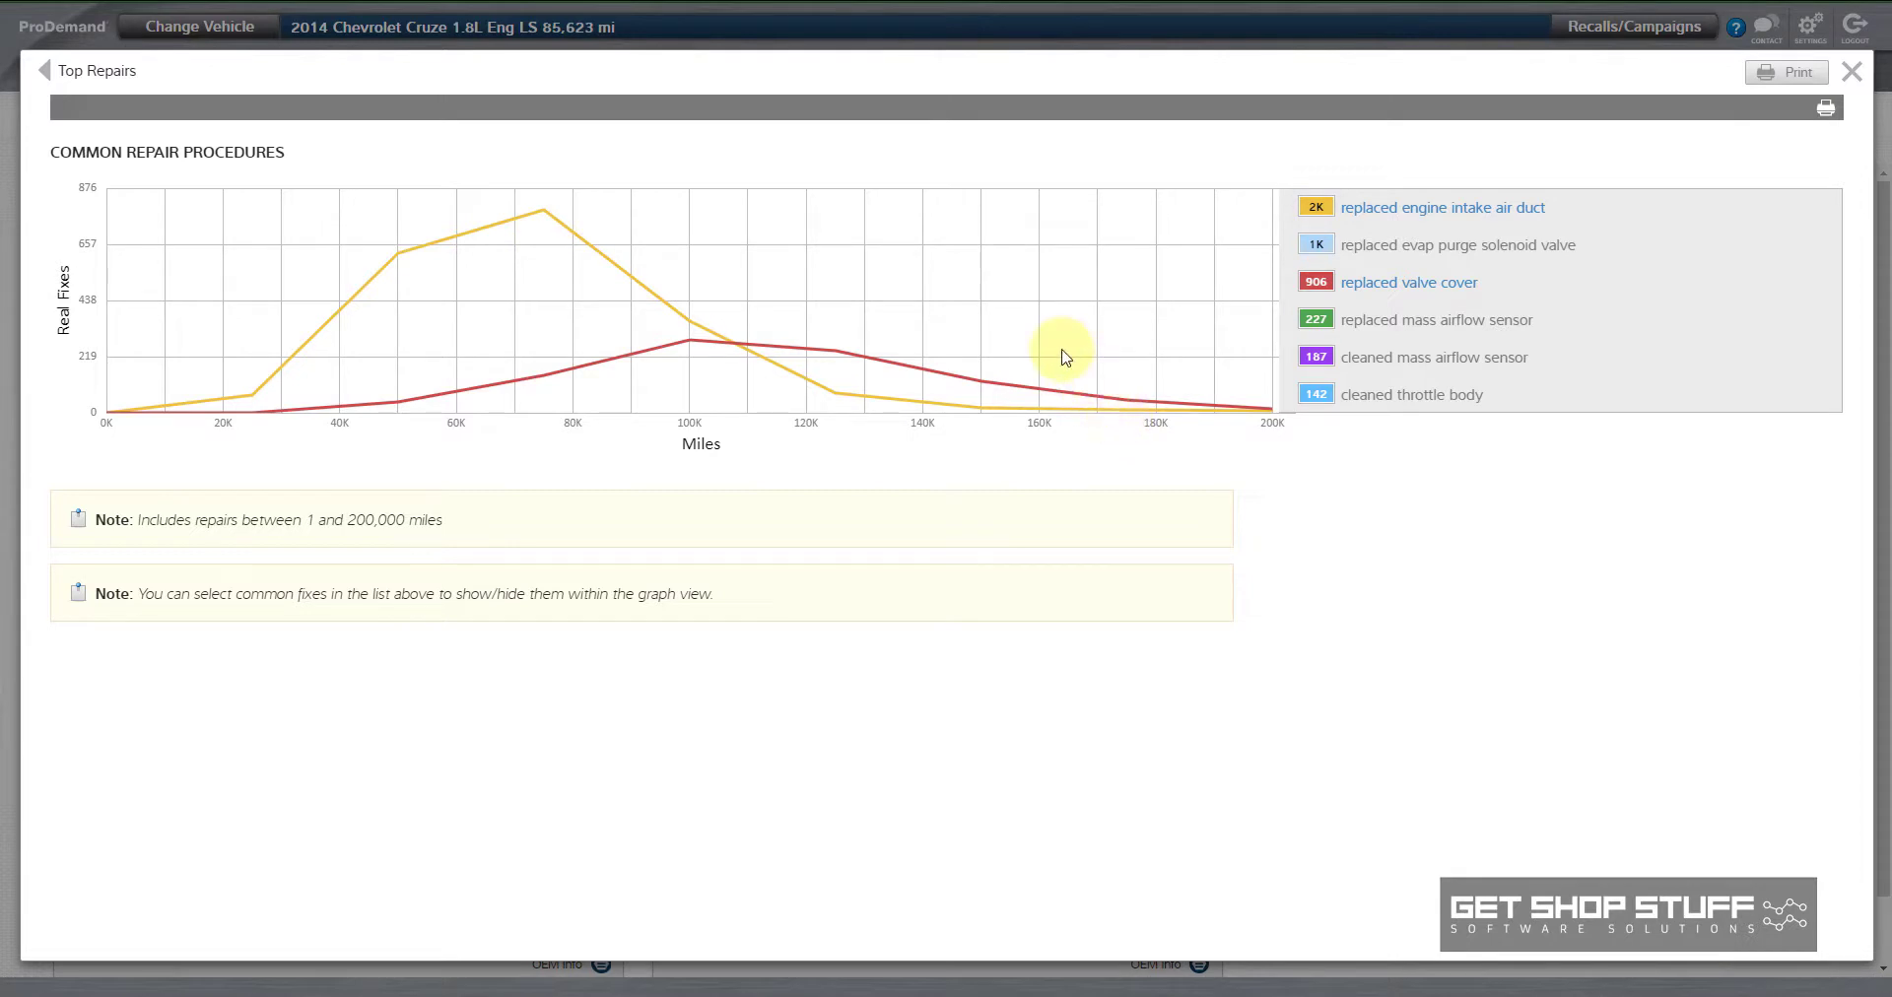
Step: Show all the hidden repair procedures in the Top Repairs graph again and close it
{"action": "left_click", "coordinate": [1391, 394]}
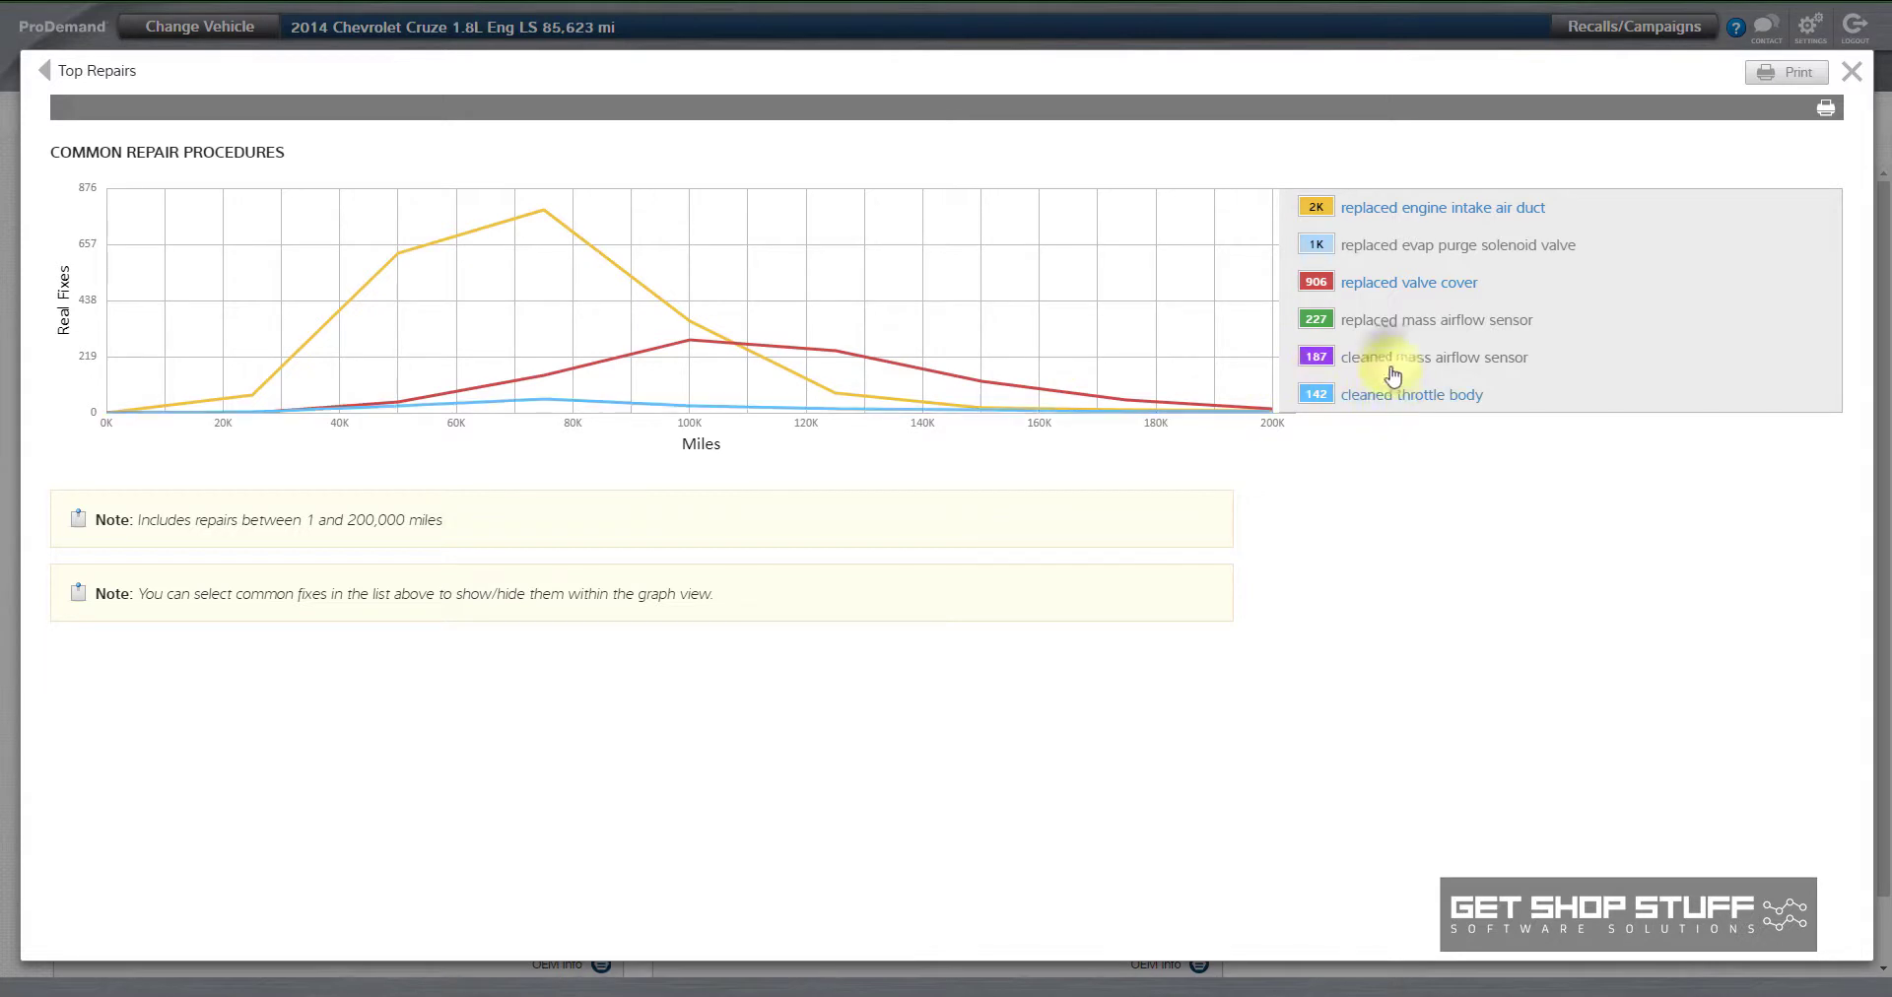
{"action": "left_click", "coordinate": [1393, 357]}
{"action": "left_click", "coordinate": [1393, 320]}
{"action": "left_click", "coordinate": [1389, 261]}
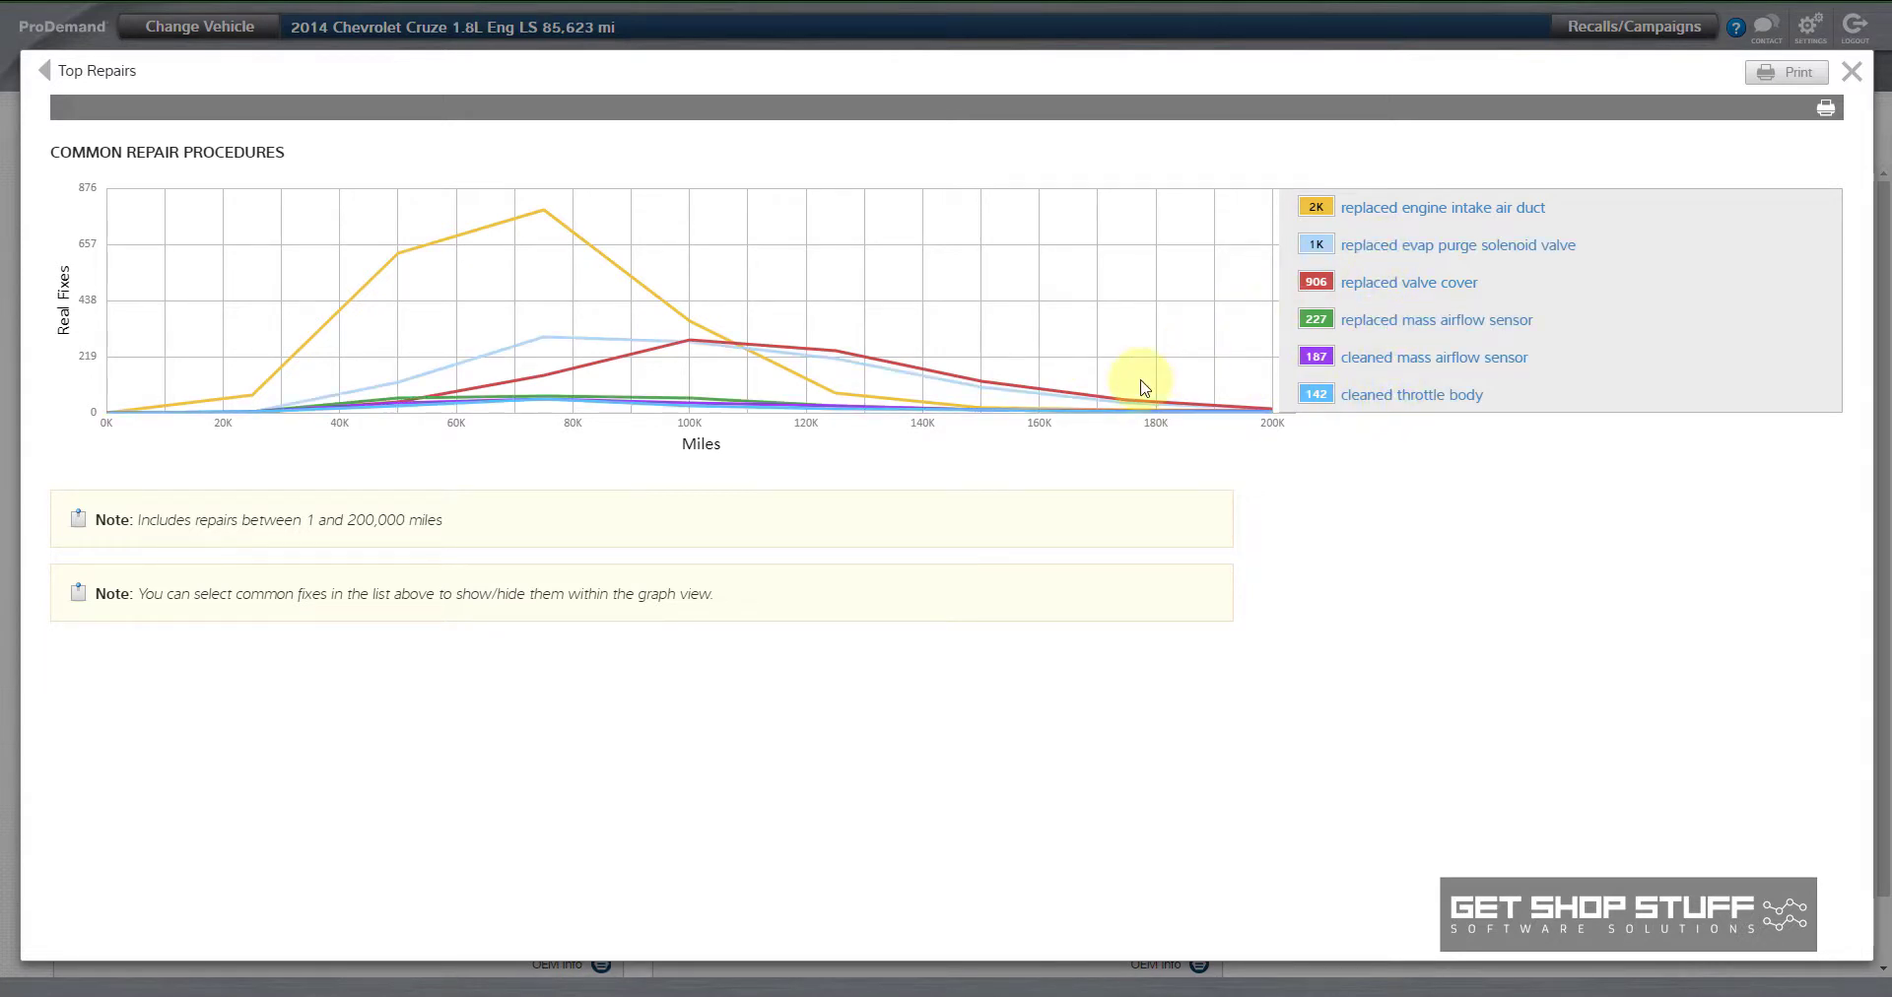
{"action": "left_click", "coordinate": [1850, 73]}
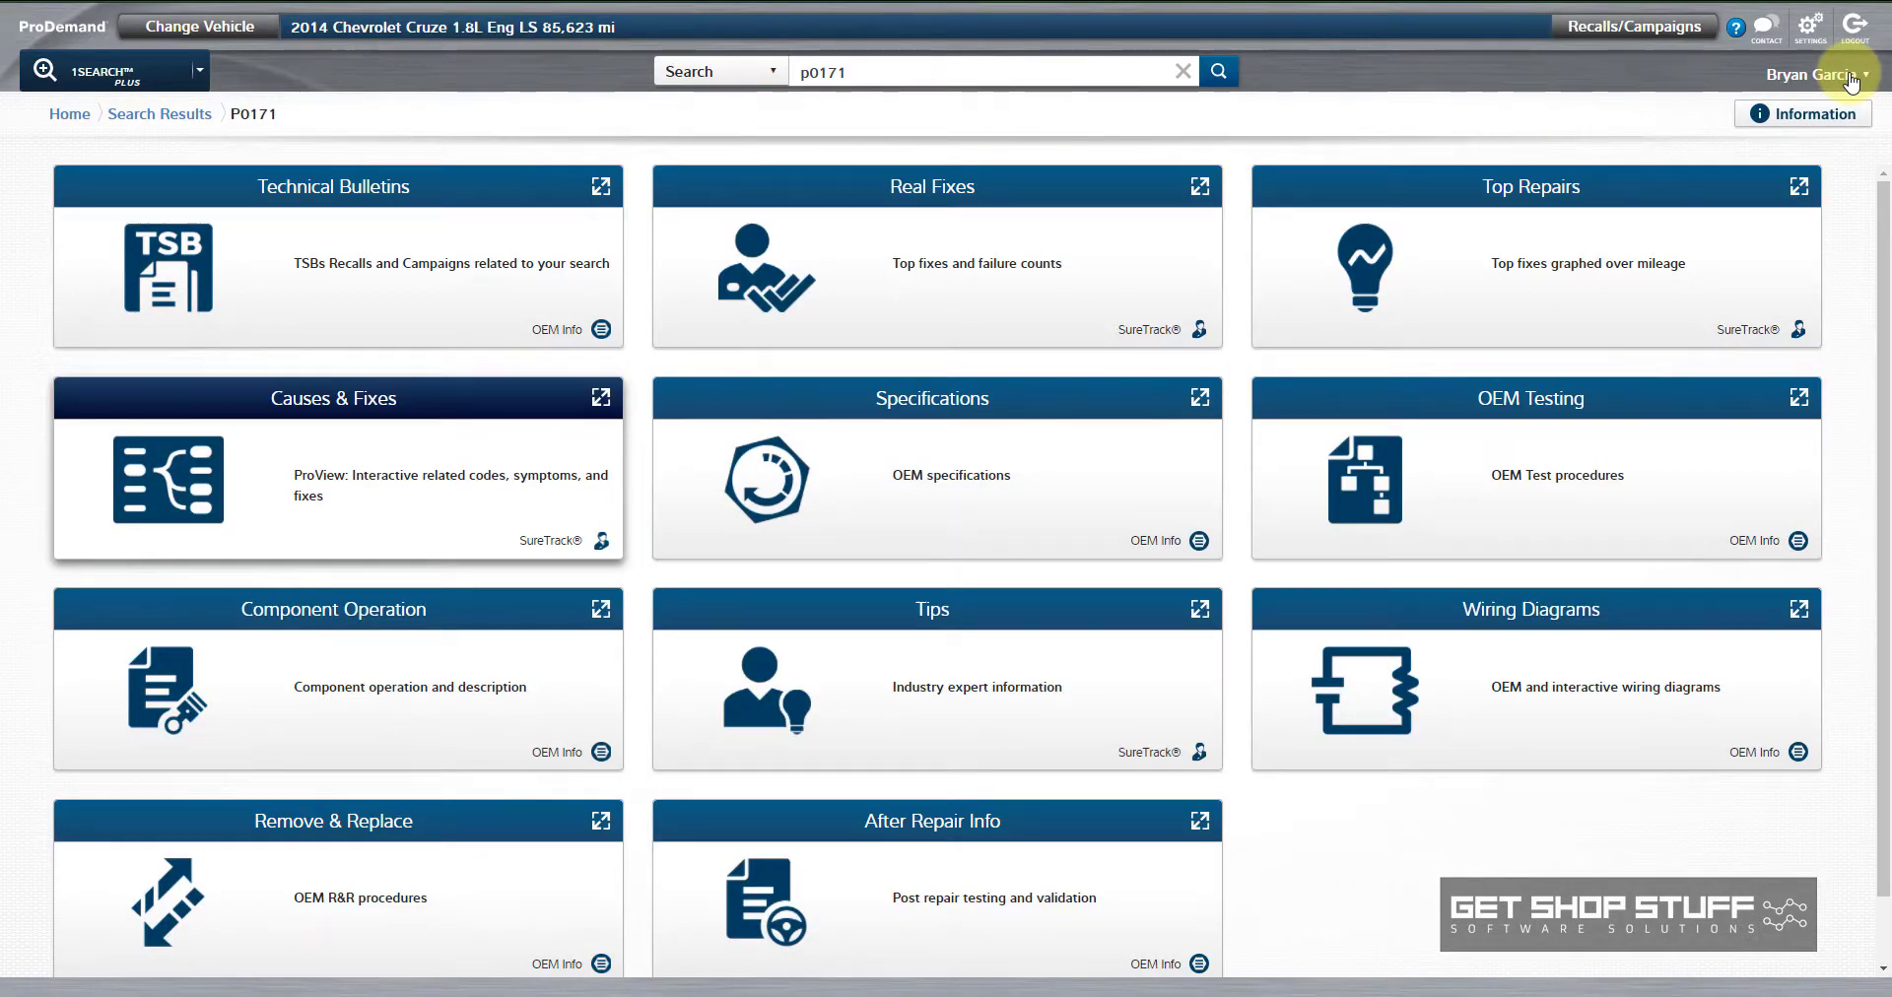
Step: Open Causes & Fixes and view the component matches for P0101, P0171 and for P0496, P0171
{"action": "left_click", "coordinate": [475, 493]}
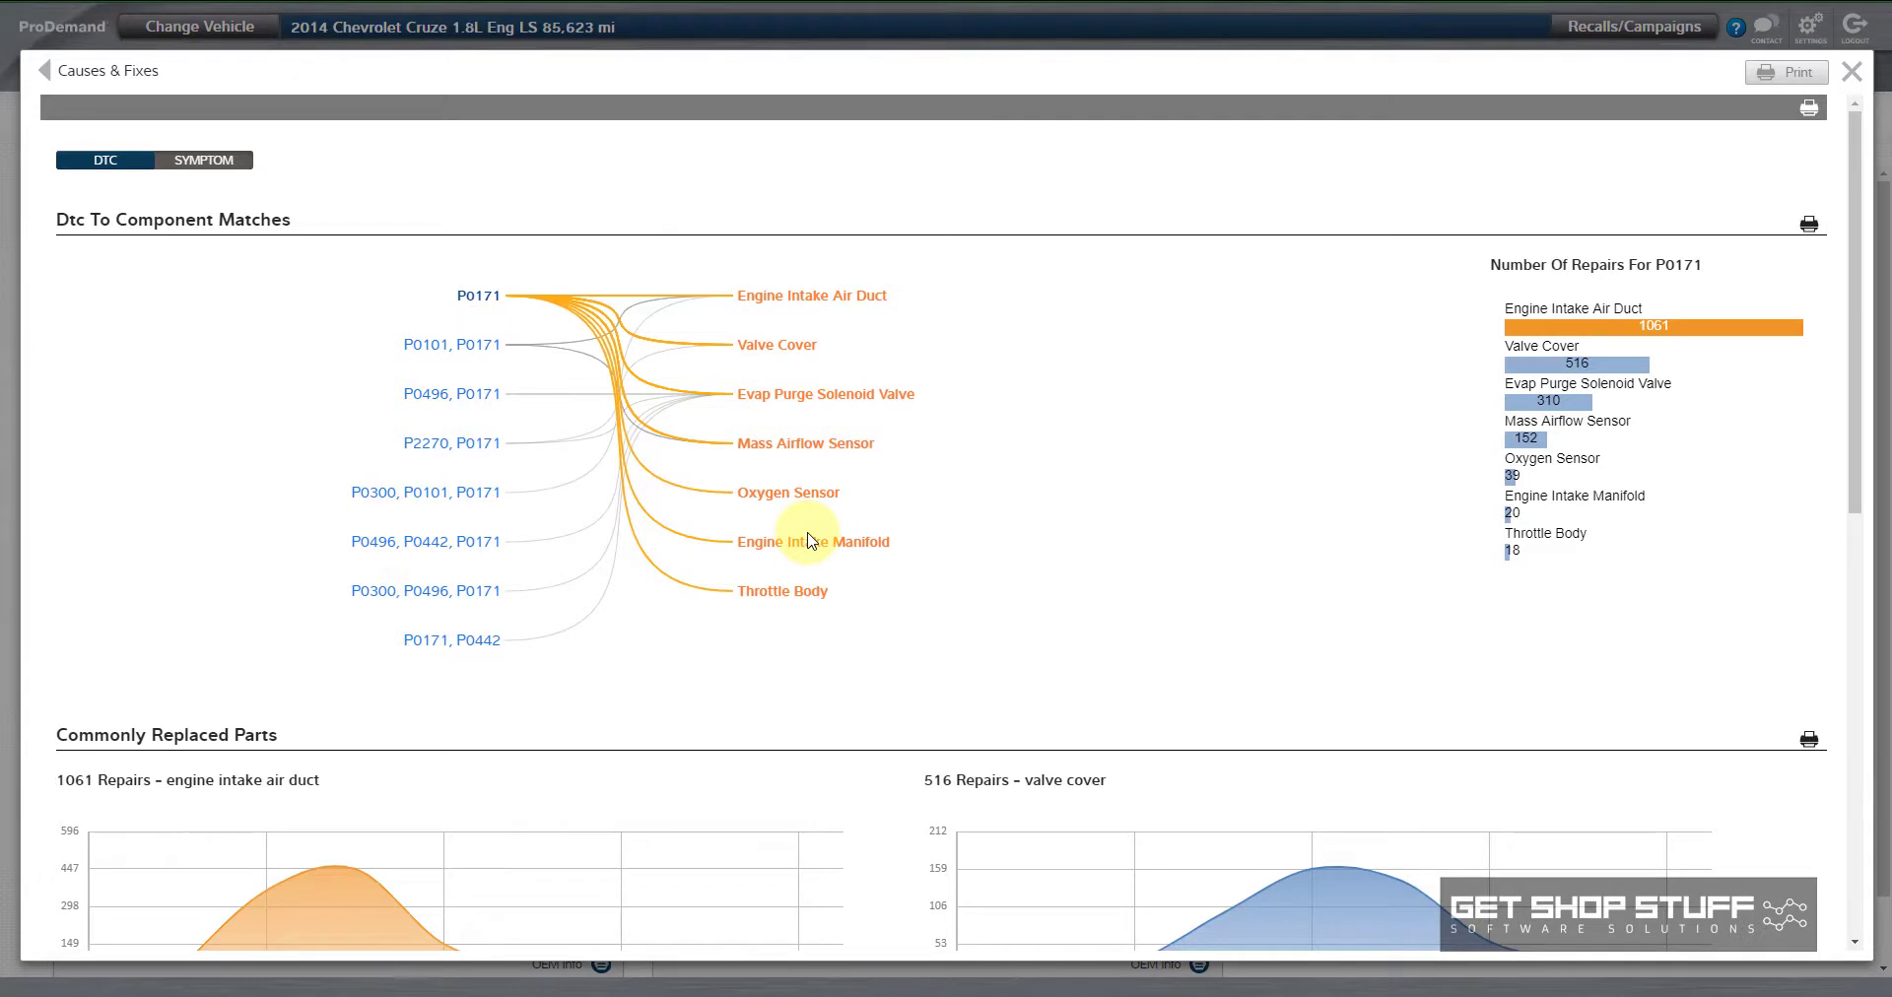
{"action": "left_click", "coordinate": [456, 345]}
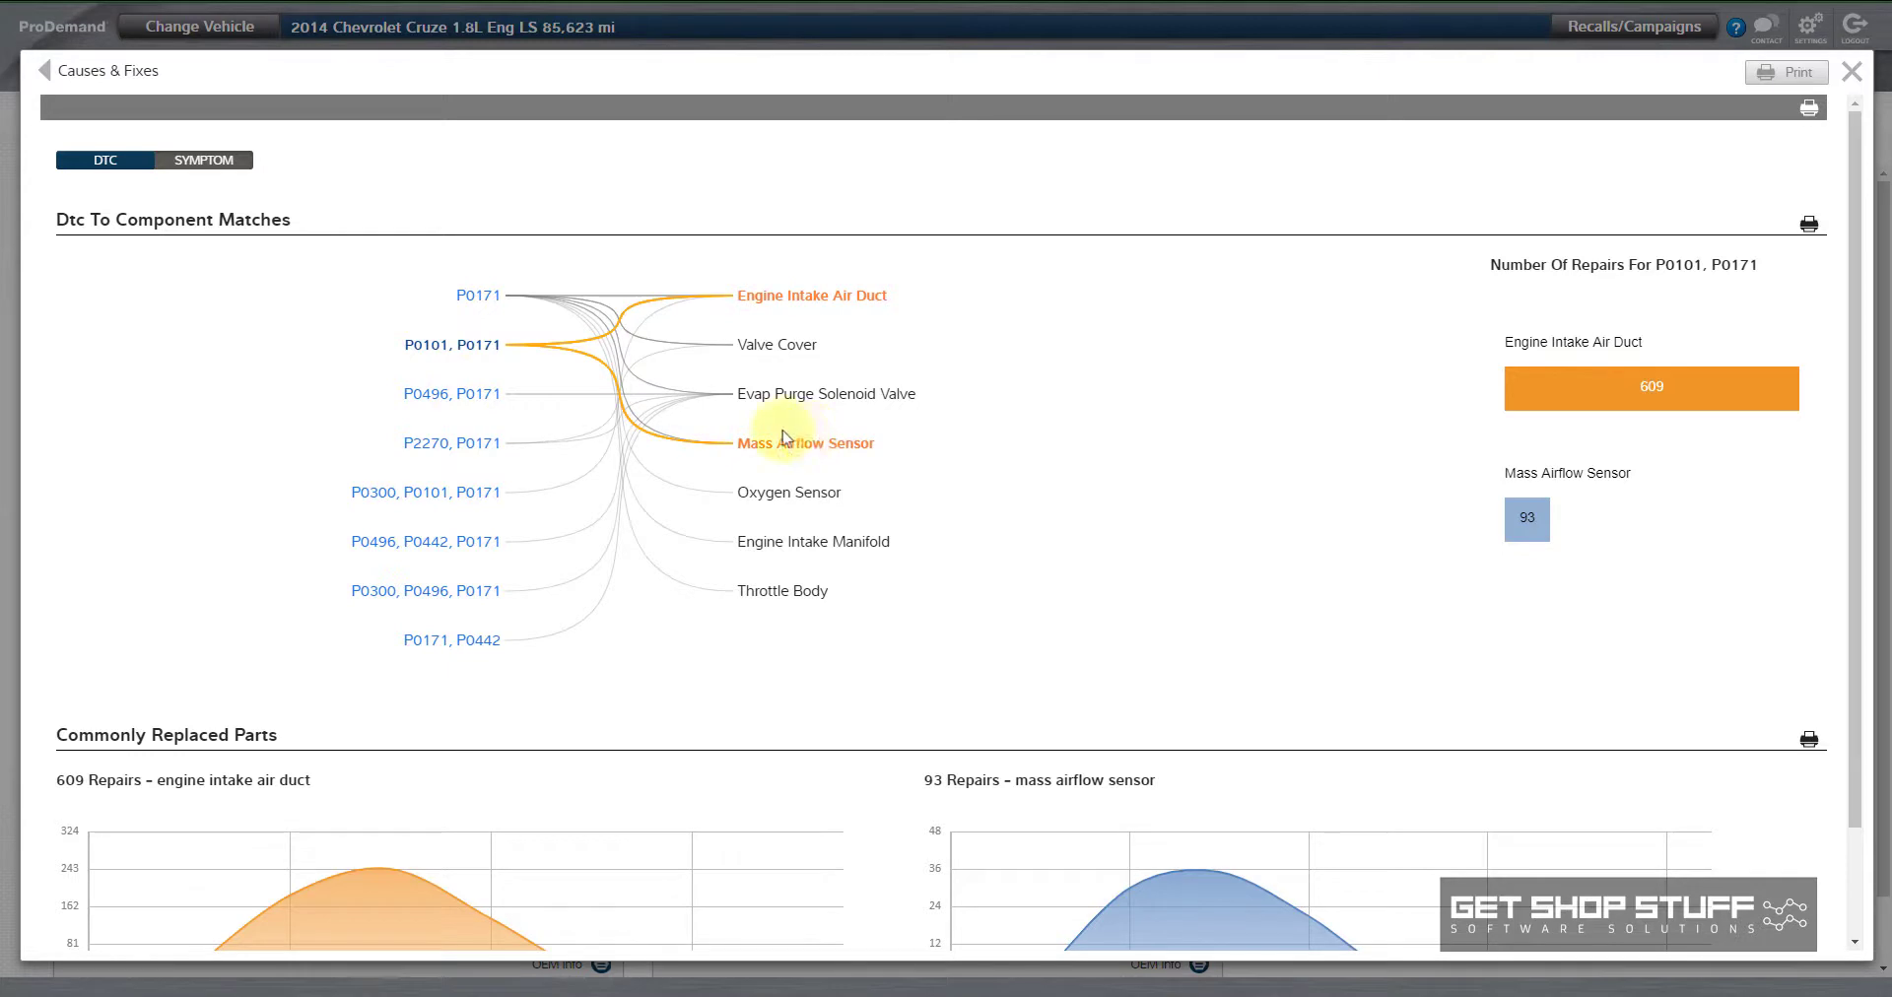
{"action": "left_click", "coordinate": [469, 394]}
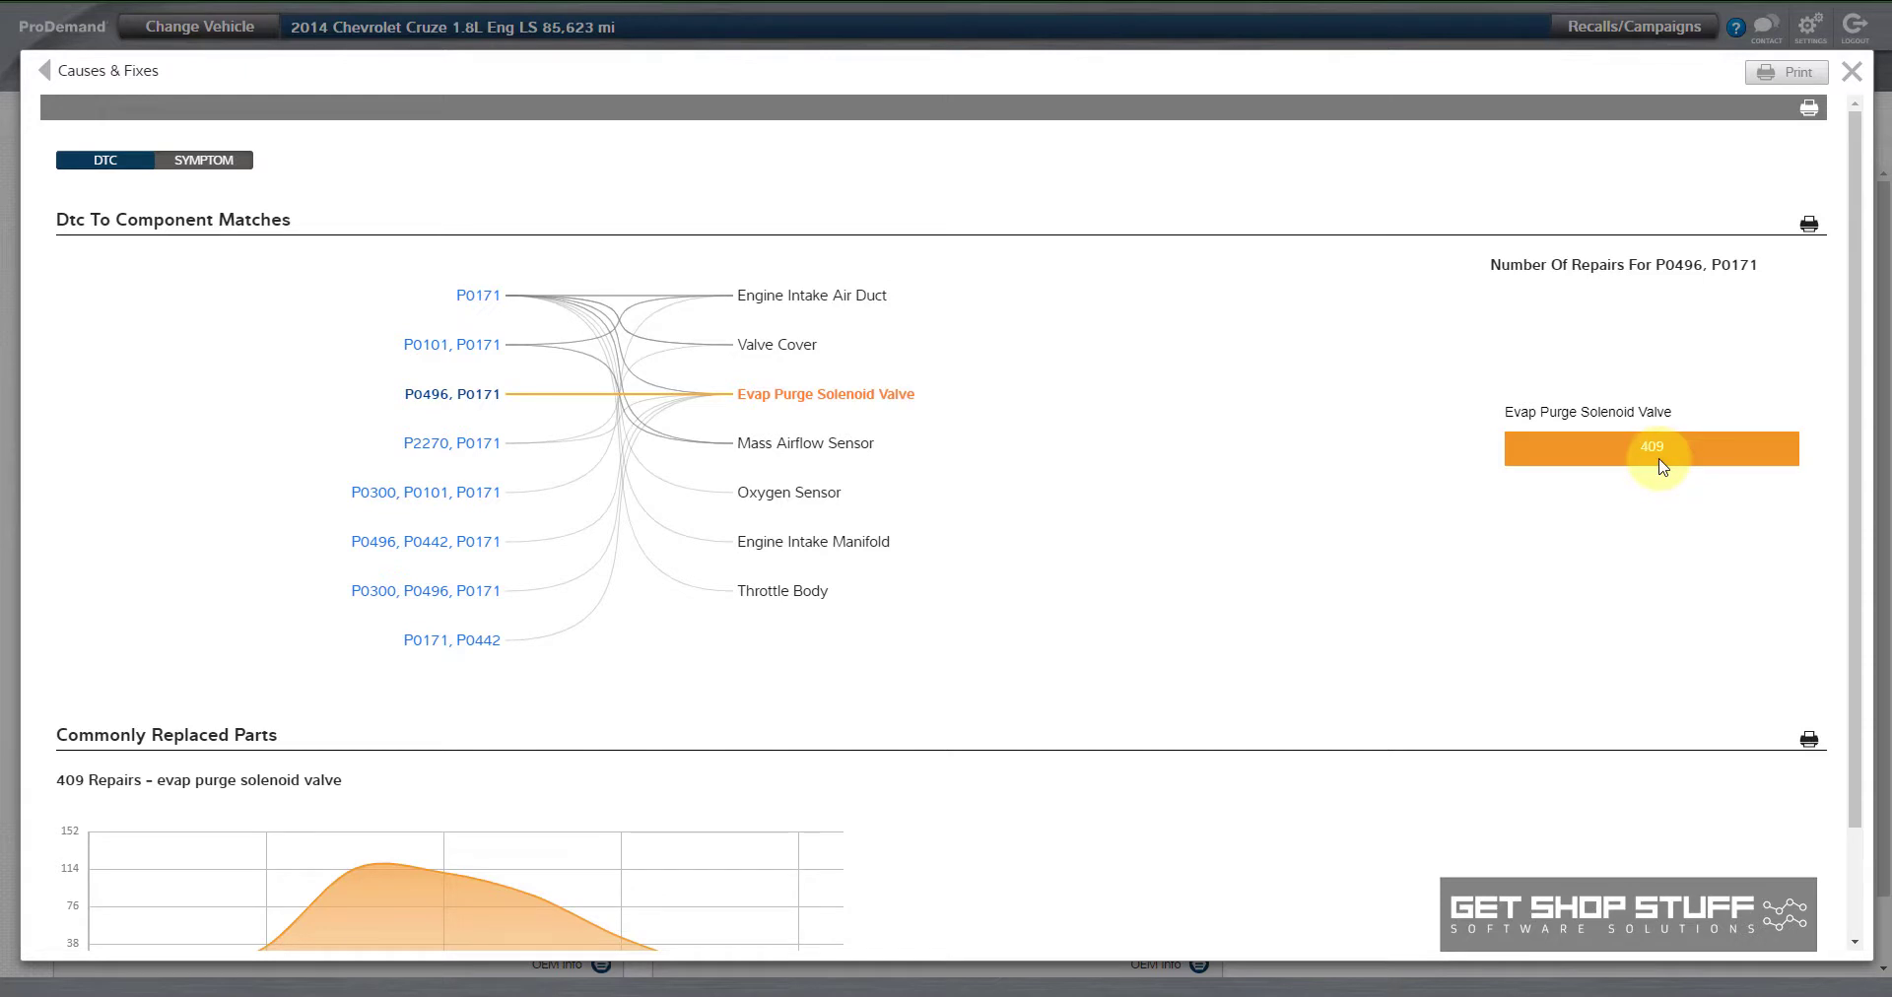
Step: View the component matches for P0101, P0171 again and for P0171 alone, and examine P0171's Commonly Replaced Parts graphs
{"action": "left_click", "coordinate": [493, 346]}
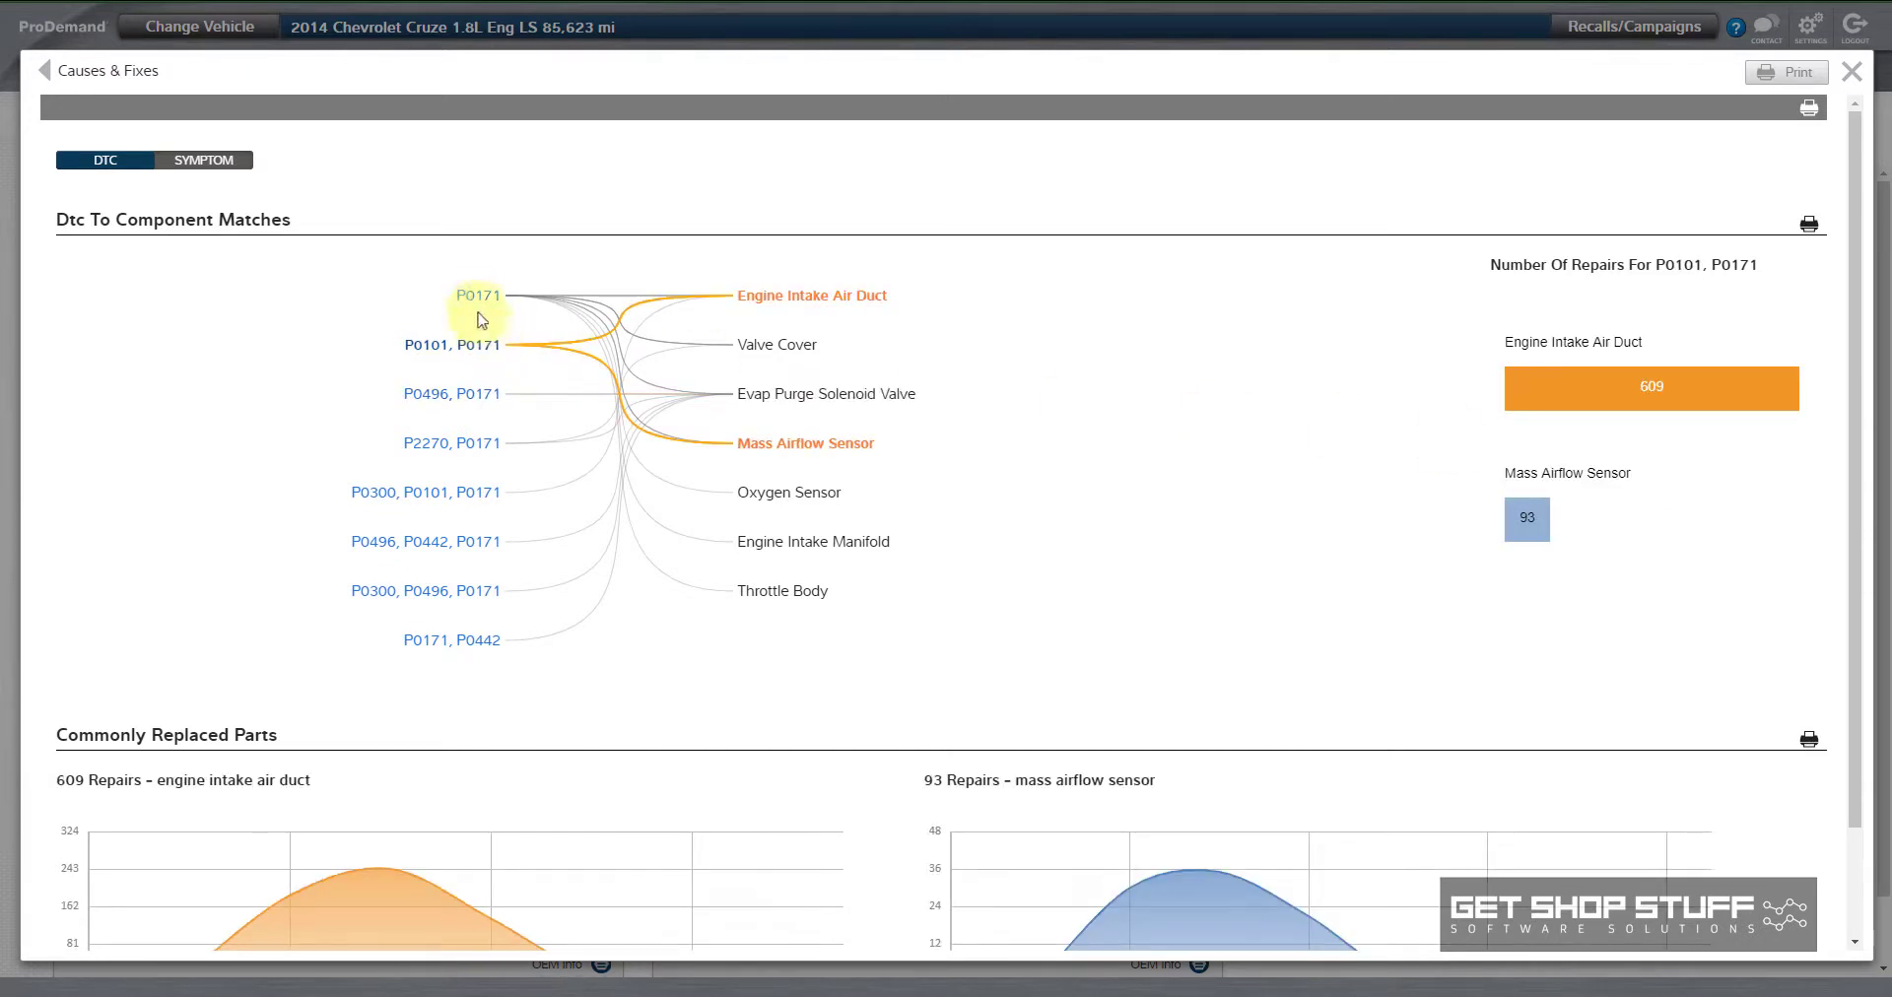
{"action": "left_click", "coordinate": [474, 301]}
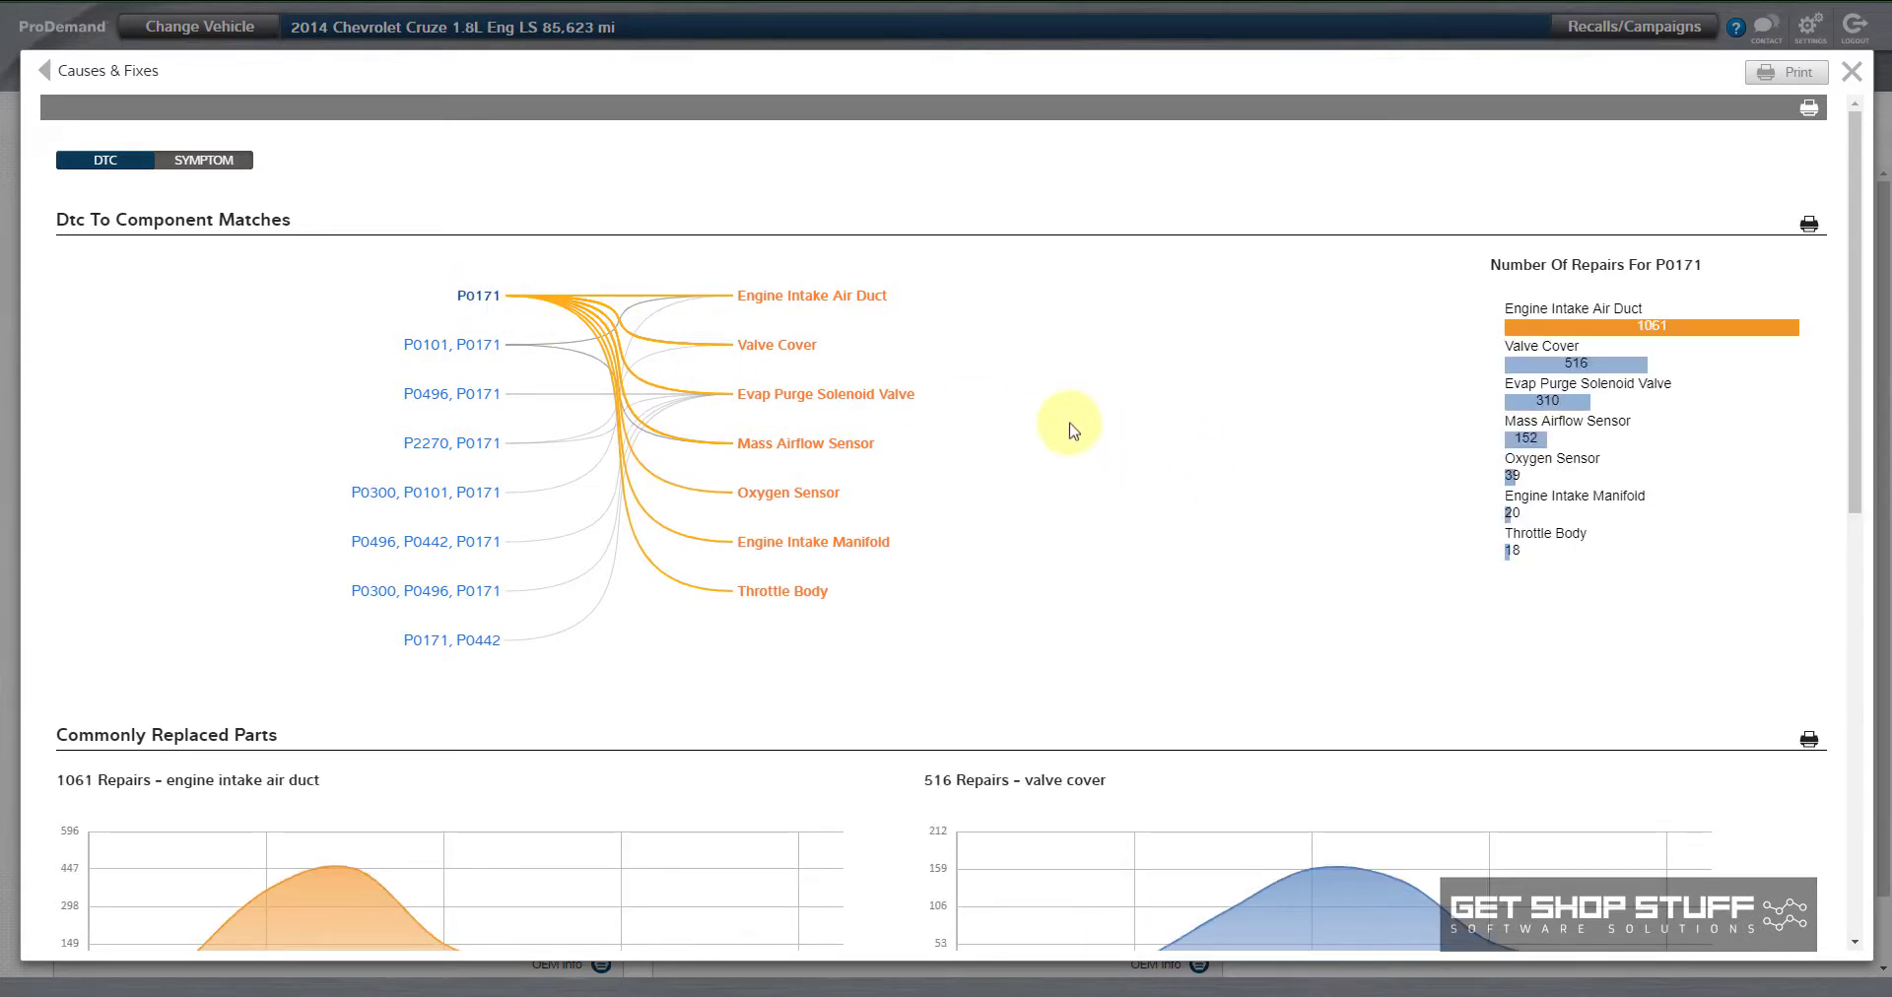
{"action": "scroll", "coordinate": [1032, 418], "scroll_direction": "down", "scroll_amount": 5}
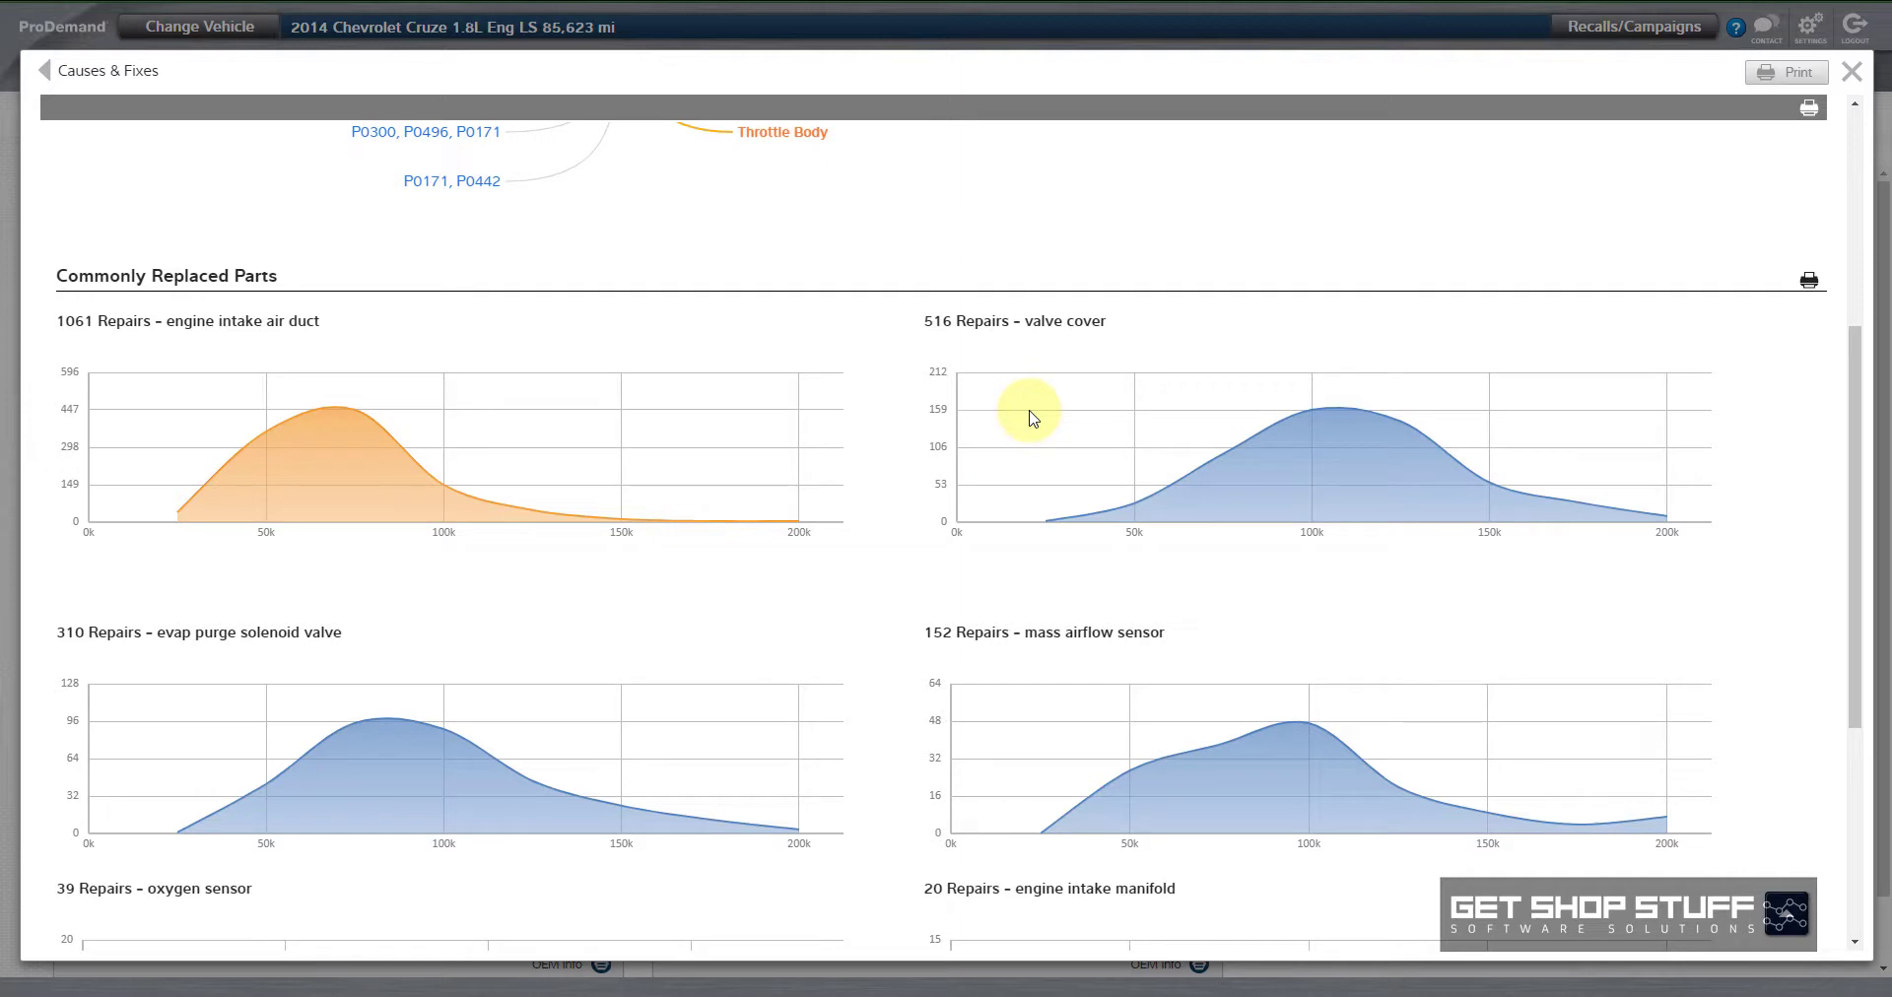
{"action": "scroll", "coordinate": [1032, 418], "scroll_direction": "down", "scroll_amount": 3}
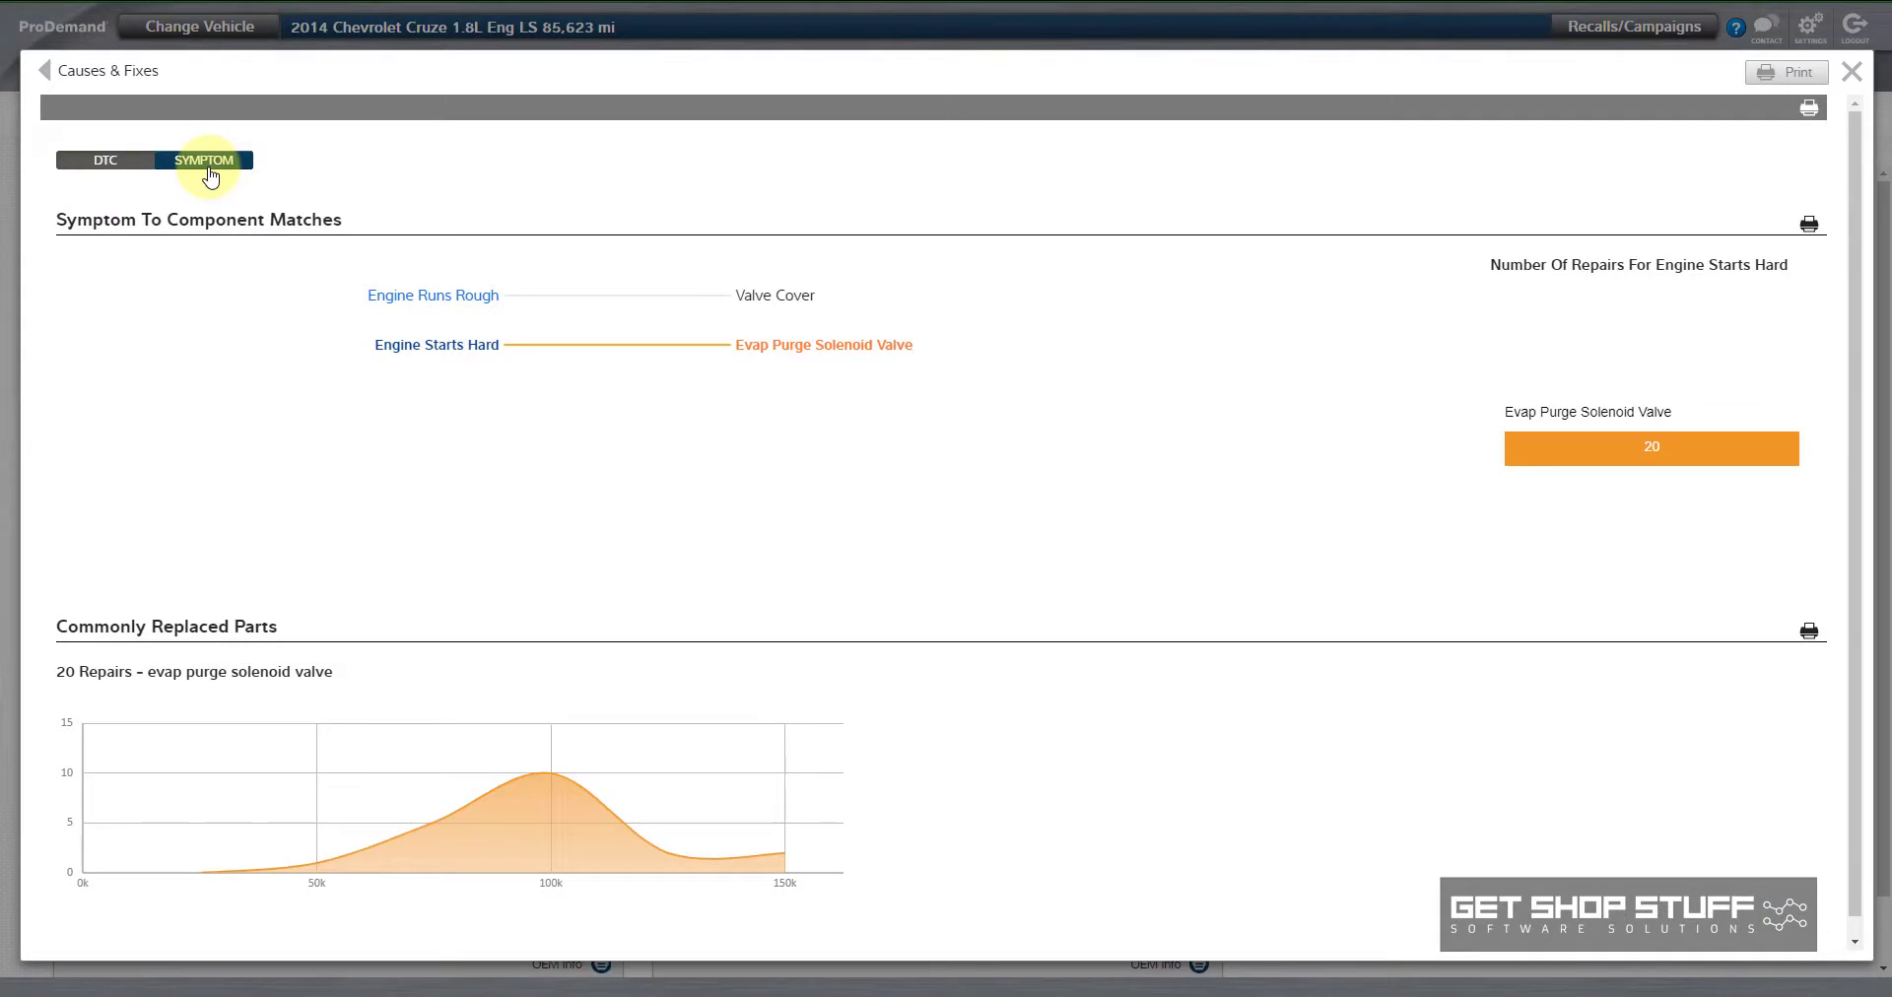
Step: View the symptom-to-component match for Engine Runs Rough and close Causes & Fixes
{"action": "left_click", "coordinate": [382, 299]}
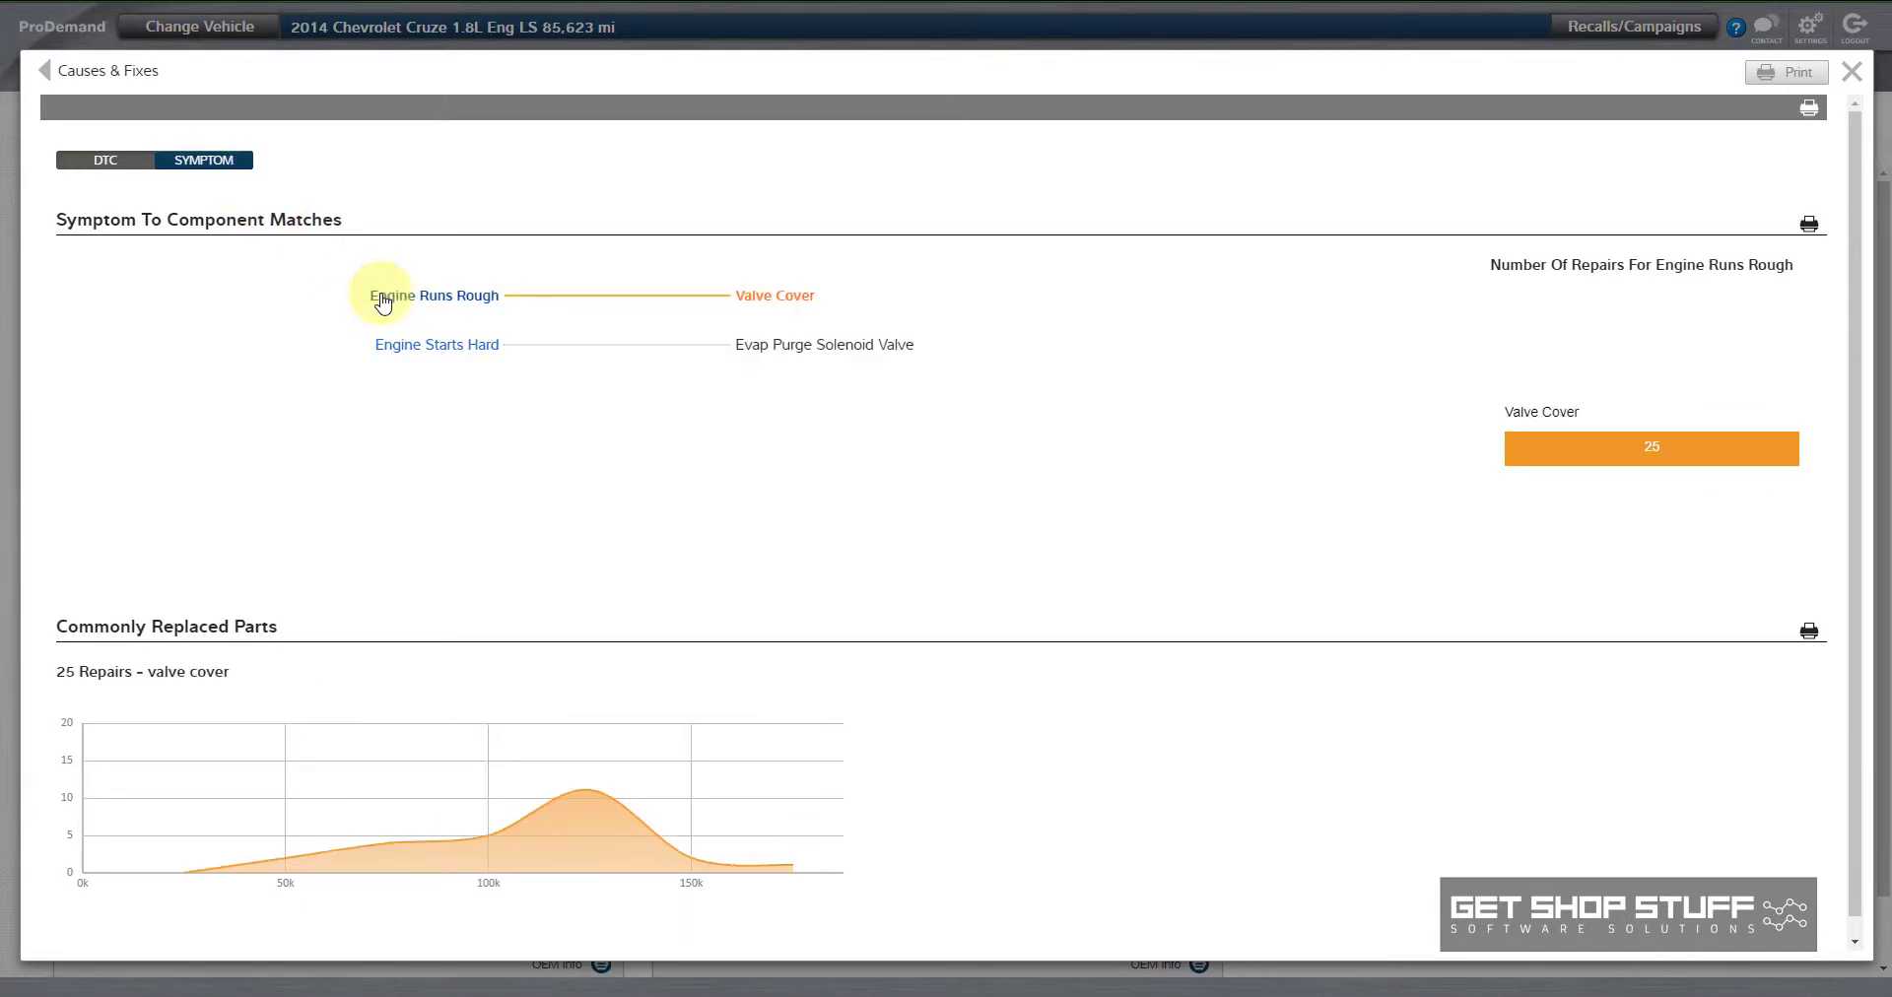
{"action": "key", "text": "Escape"}
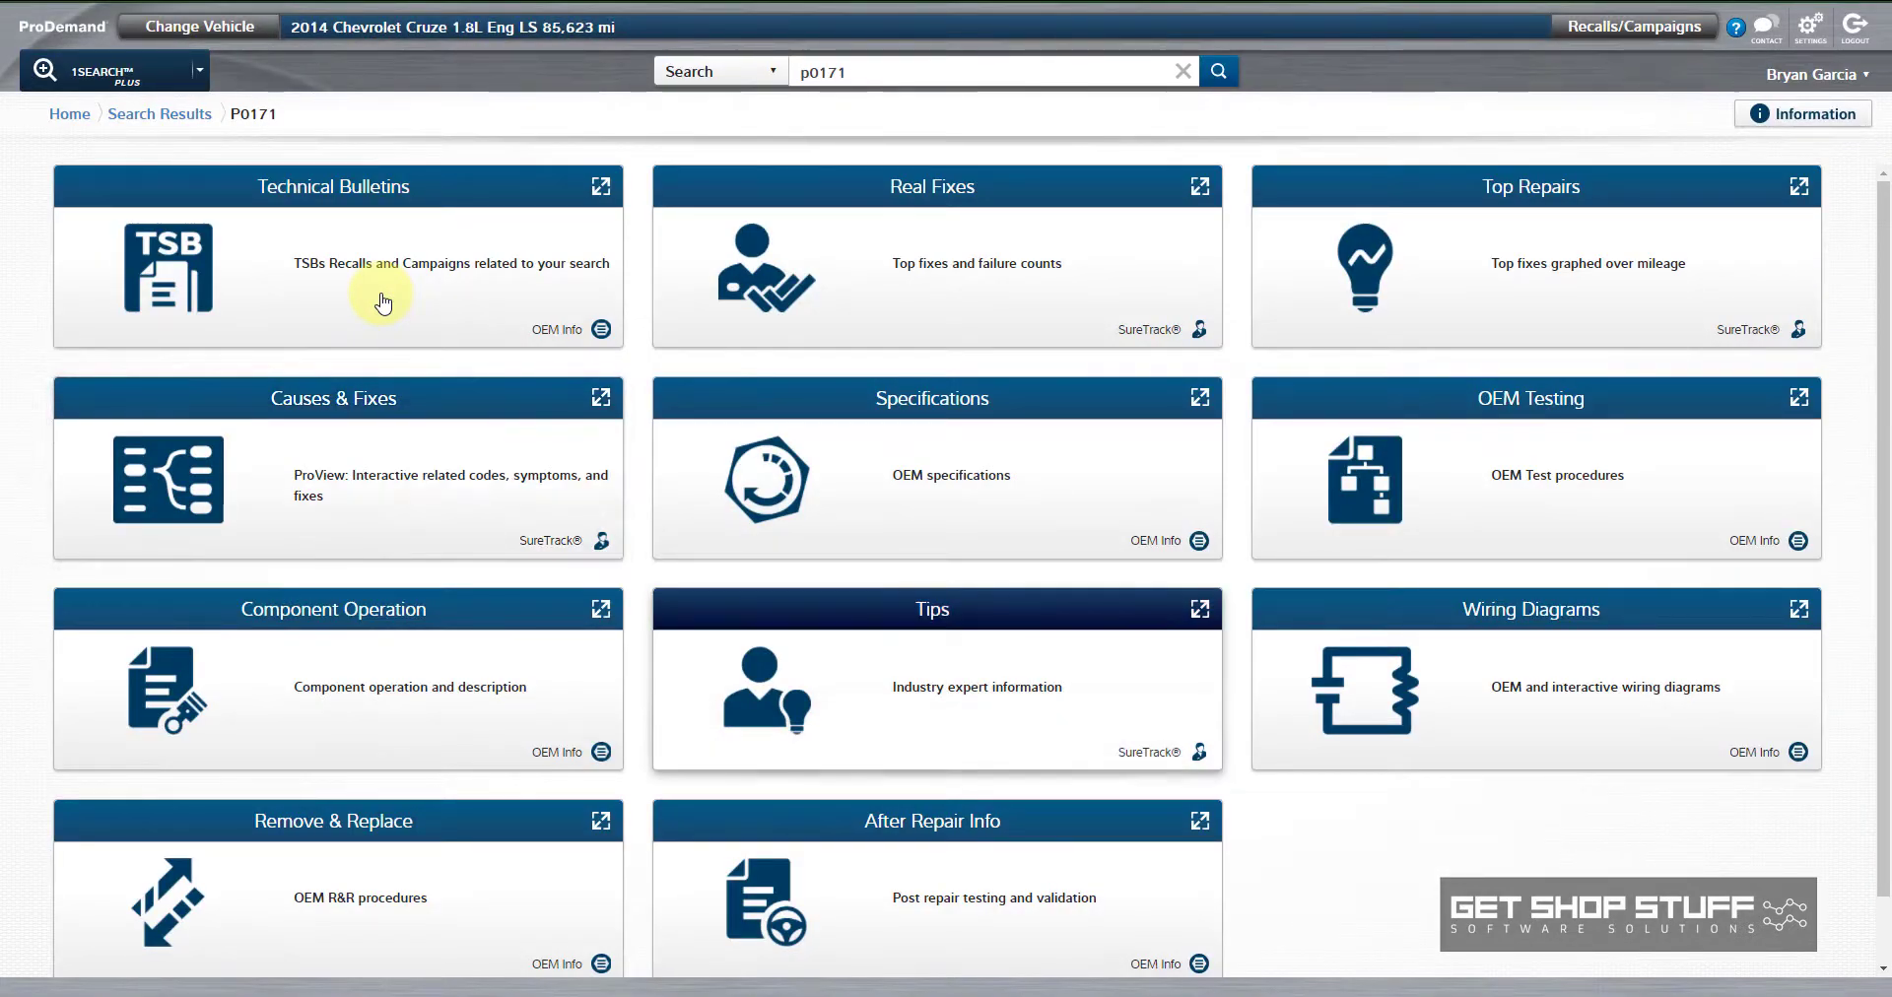
Step: Open the P0171 article in Tips and read its running conditions, setting conditions and diagnostic aids
{"action": "left_click", "coordinate": [1085, 690]}
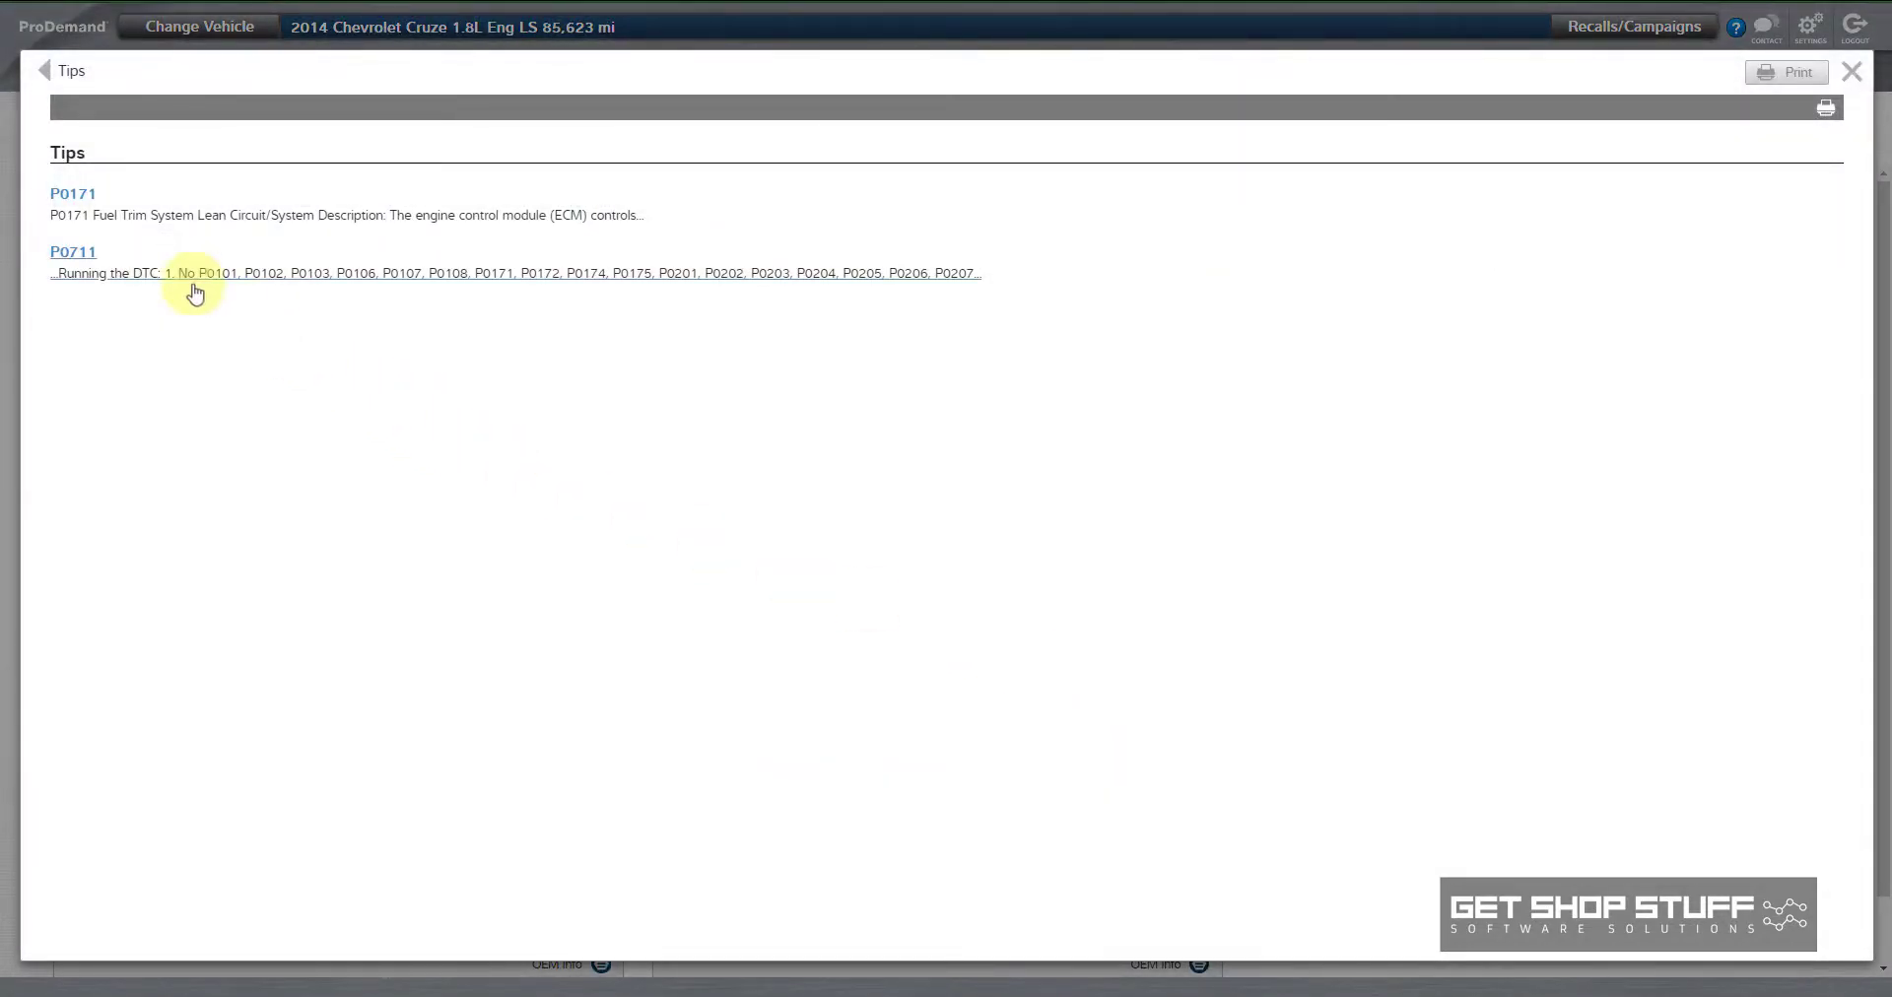
{"action": "left_click", "coordinate": [65, 207]}
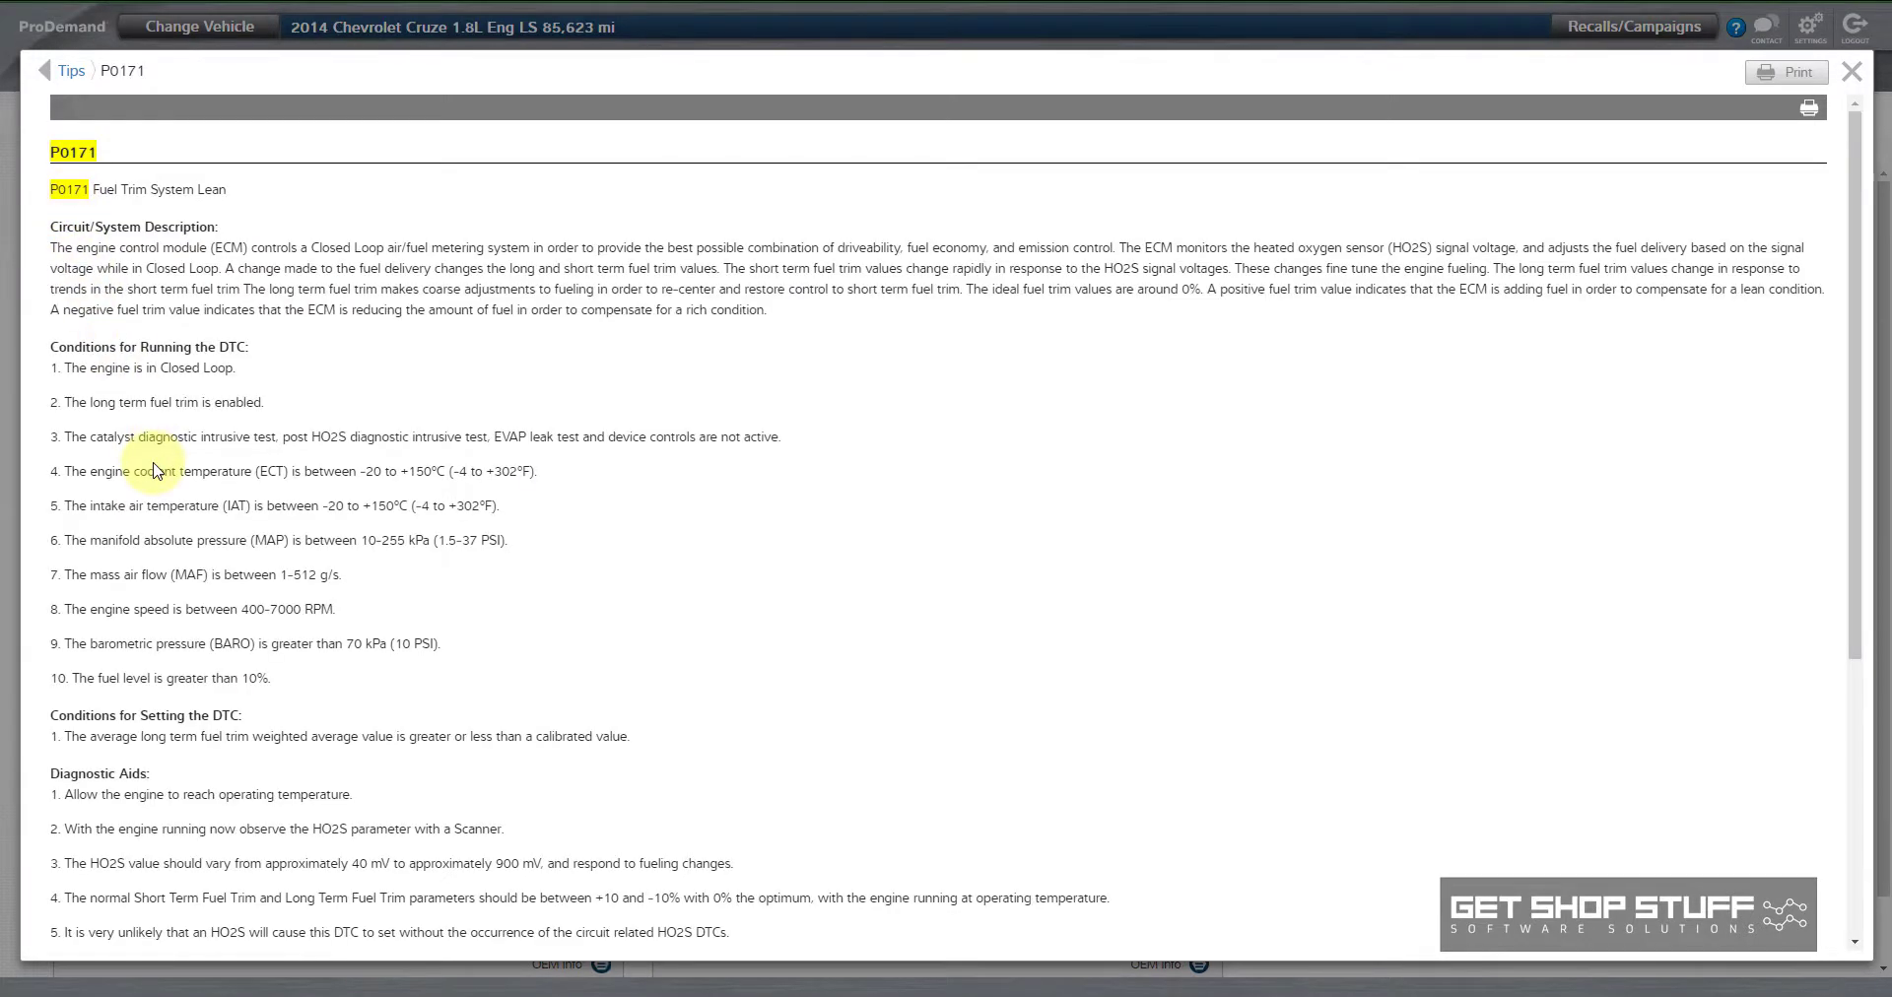
{"action": "scroll", "coordinate": [152, 470], "scroll_direction": "down", "scroll_amount": 5}
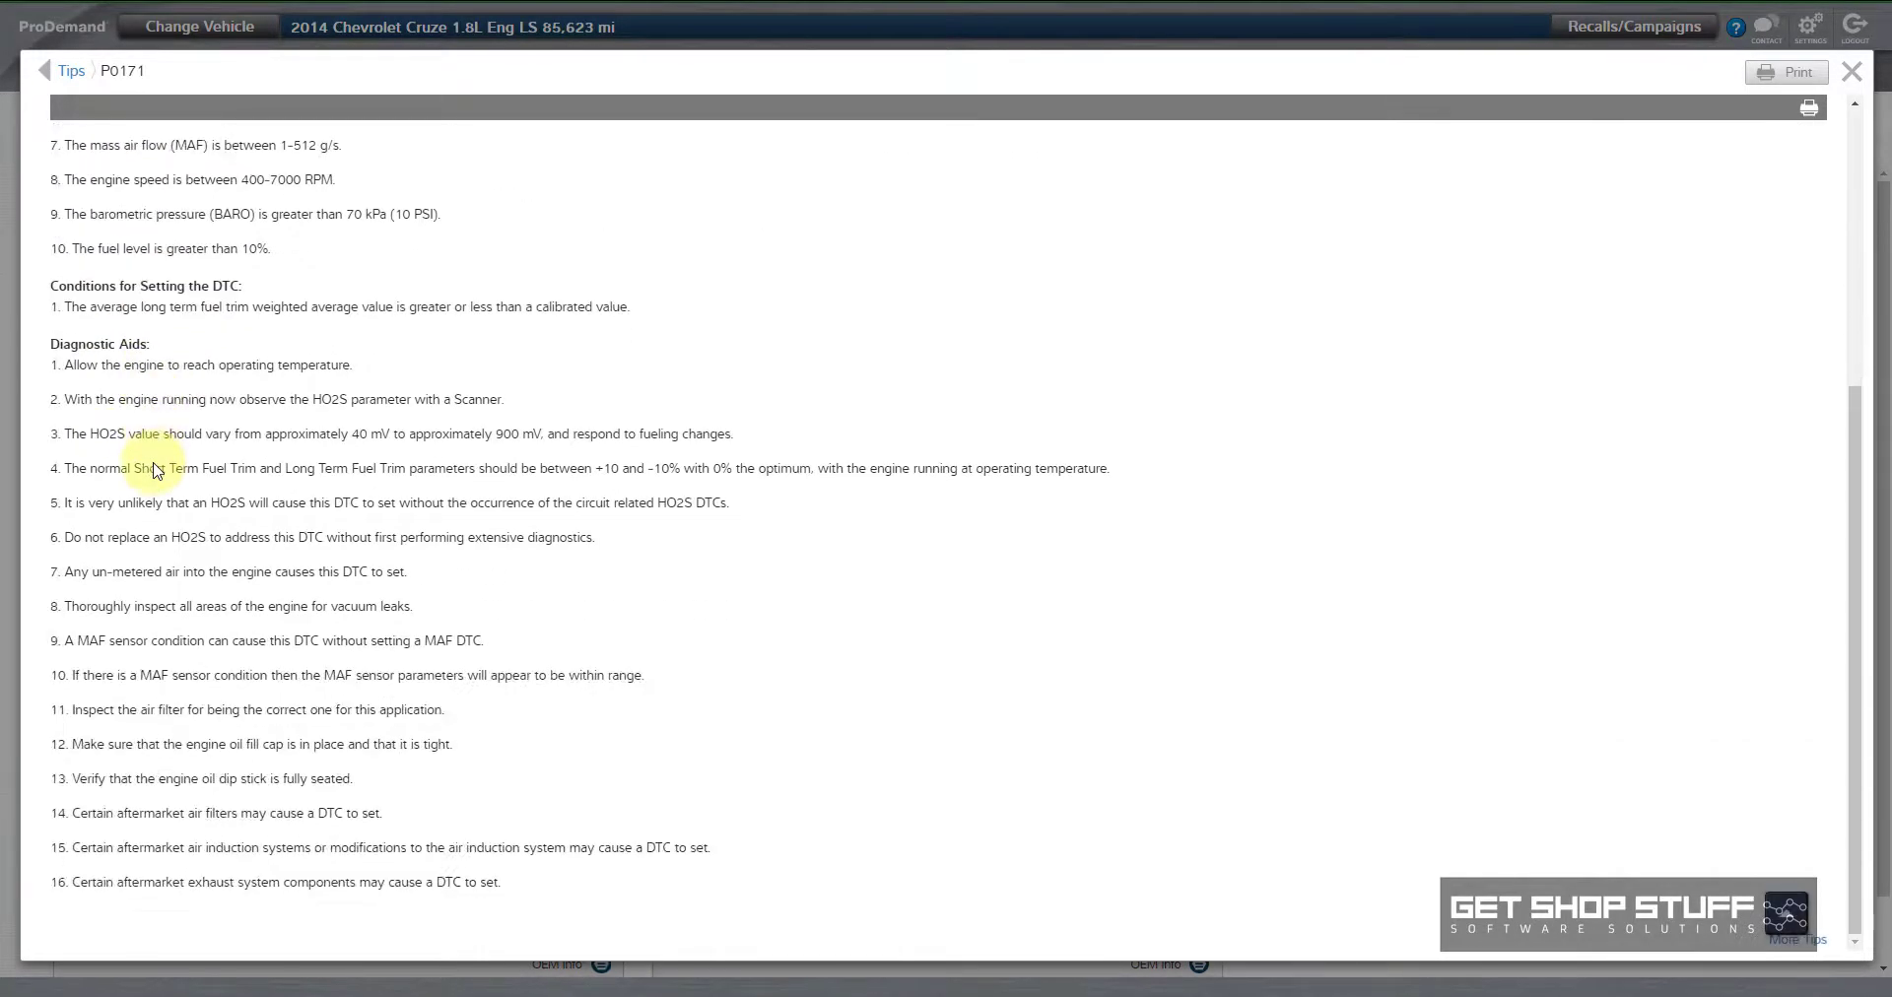
{"action": "scroll", "coordinate": [153, 471], "scroll_direction": "up", "scroll_amount": 5}
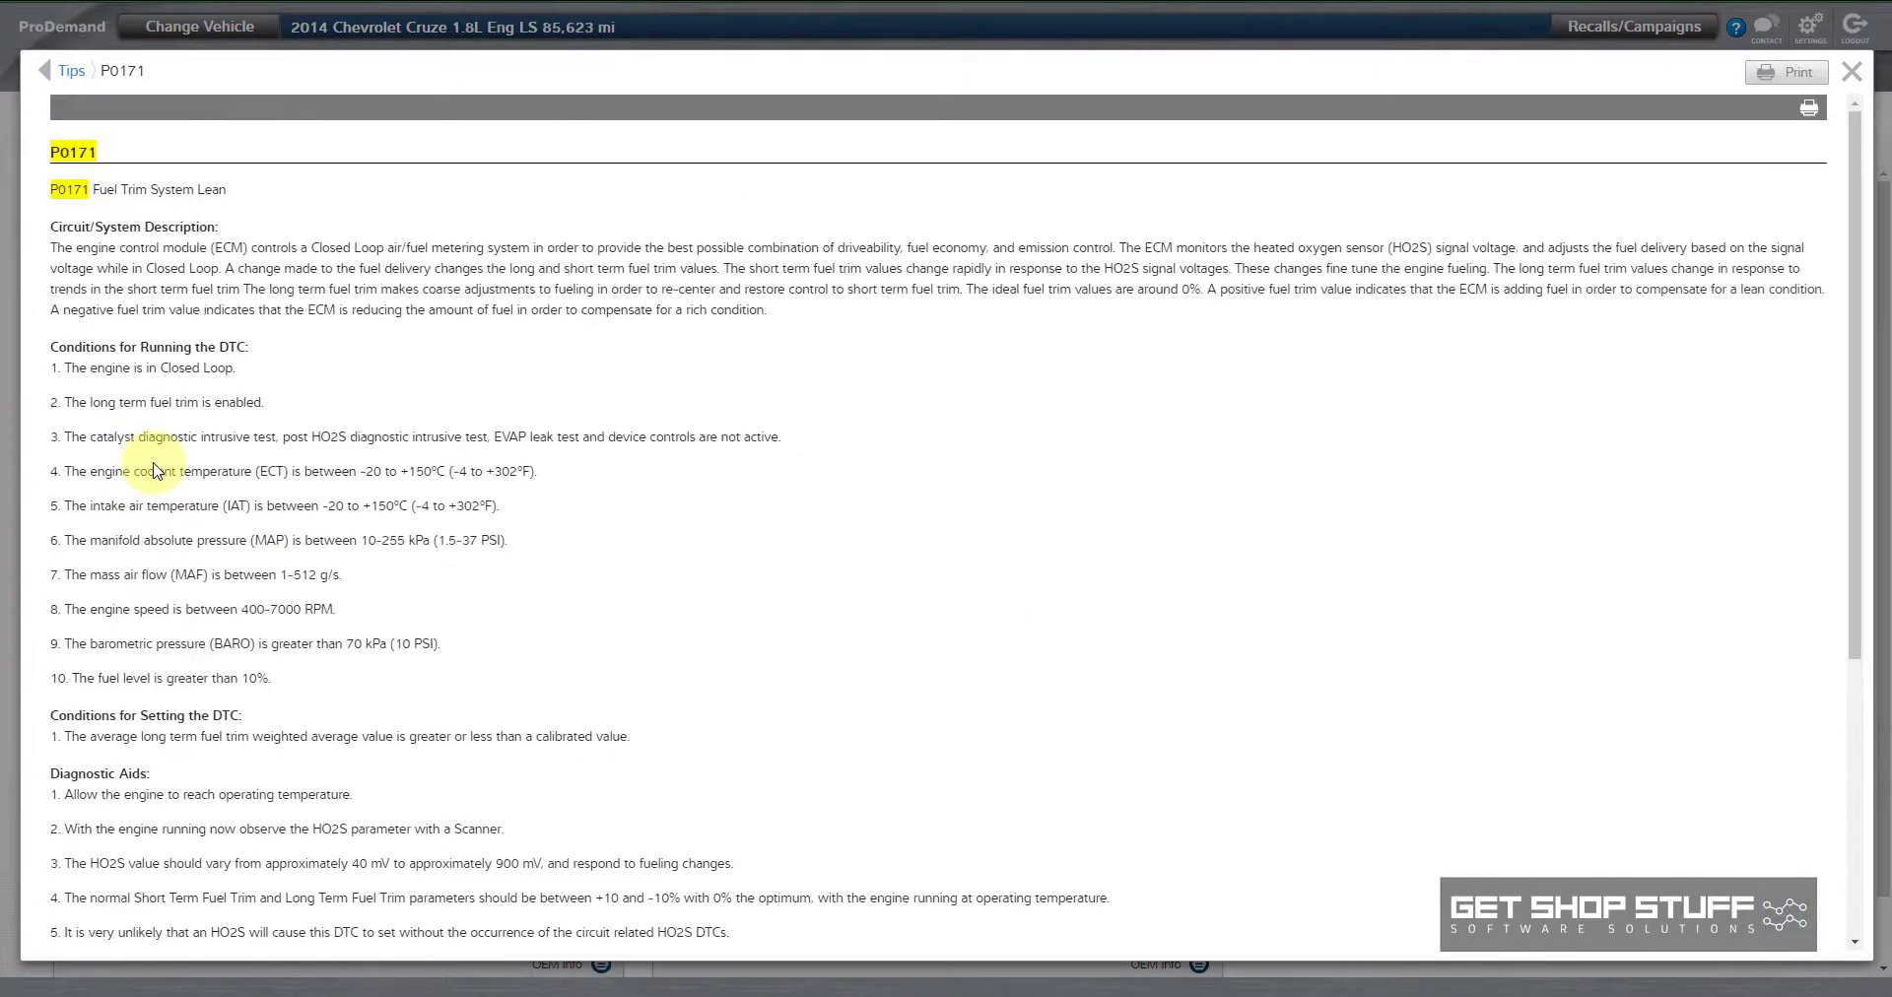
Step: Return to the Tips list, view the P0711 article that mentions P0171, and close it
{"action": "left_click", "coordinate": [69, 72]}
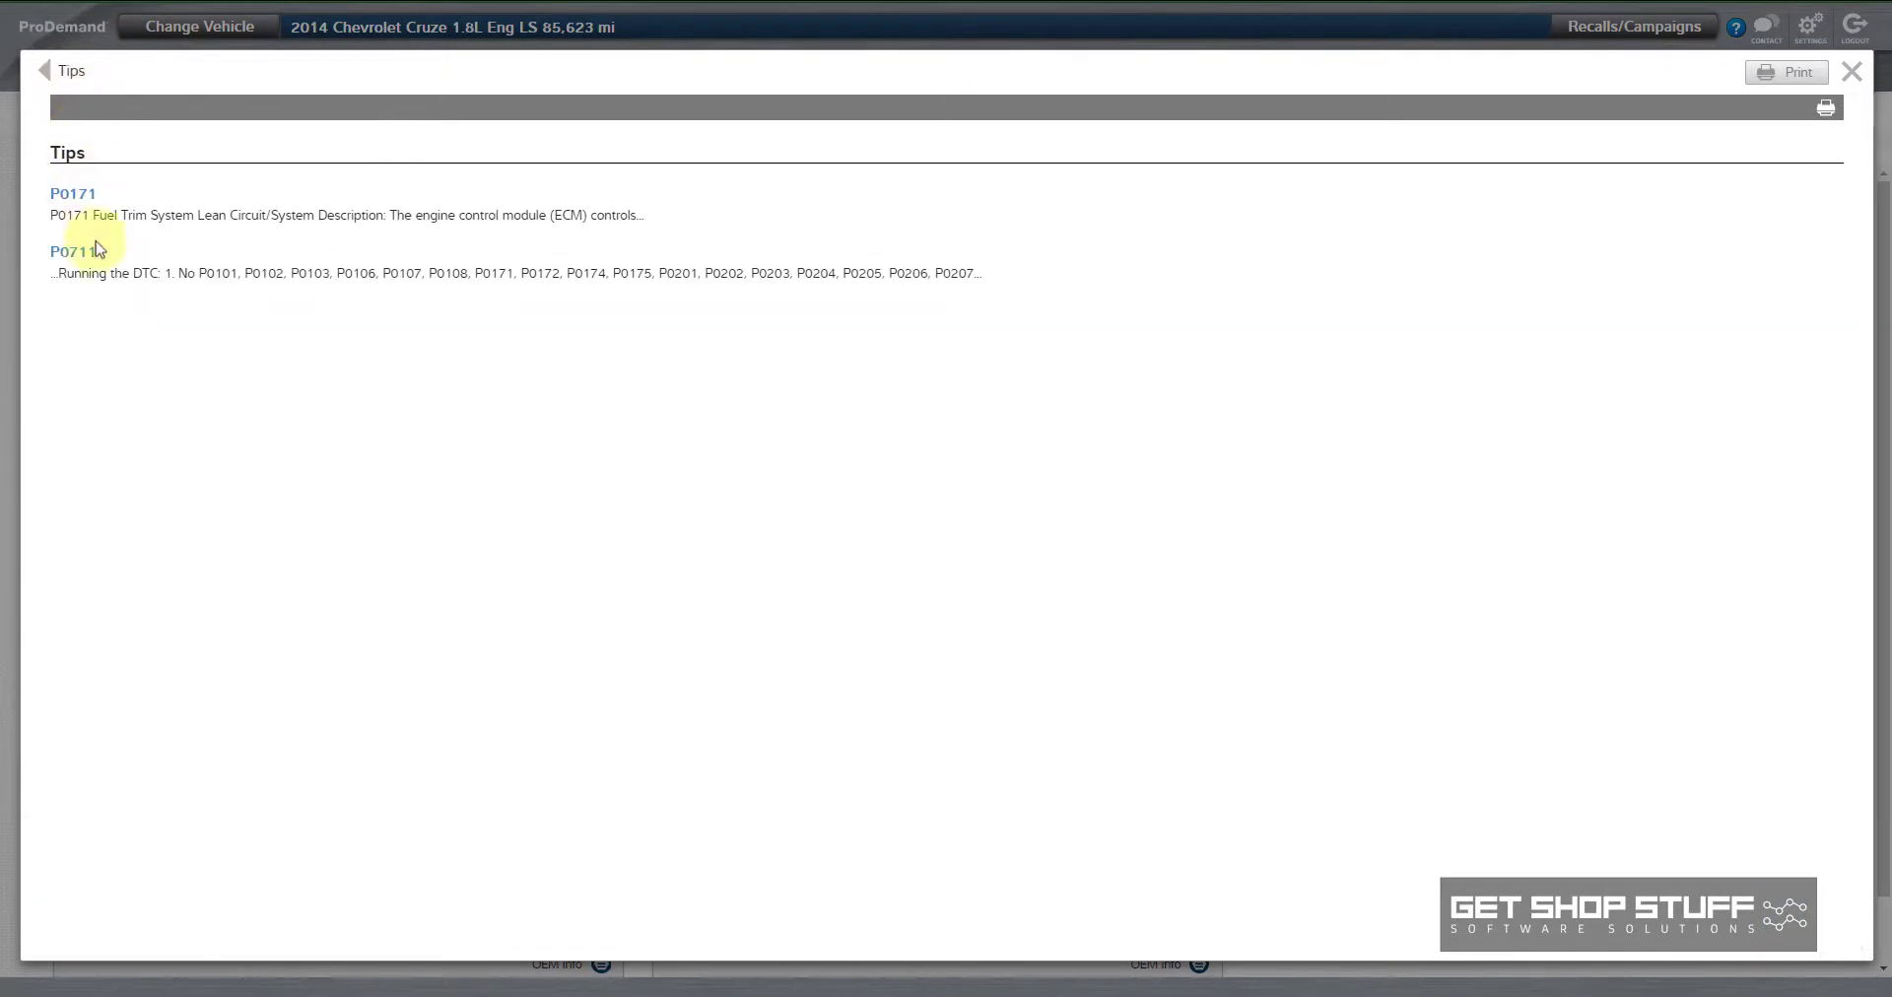
{"action": "left_click", "coordinate": [103, 276]}
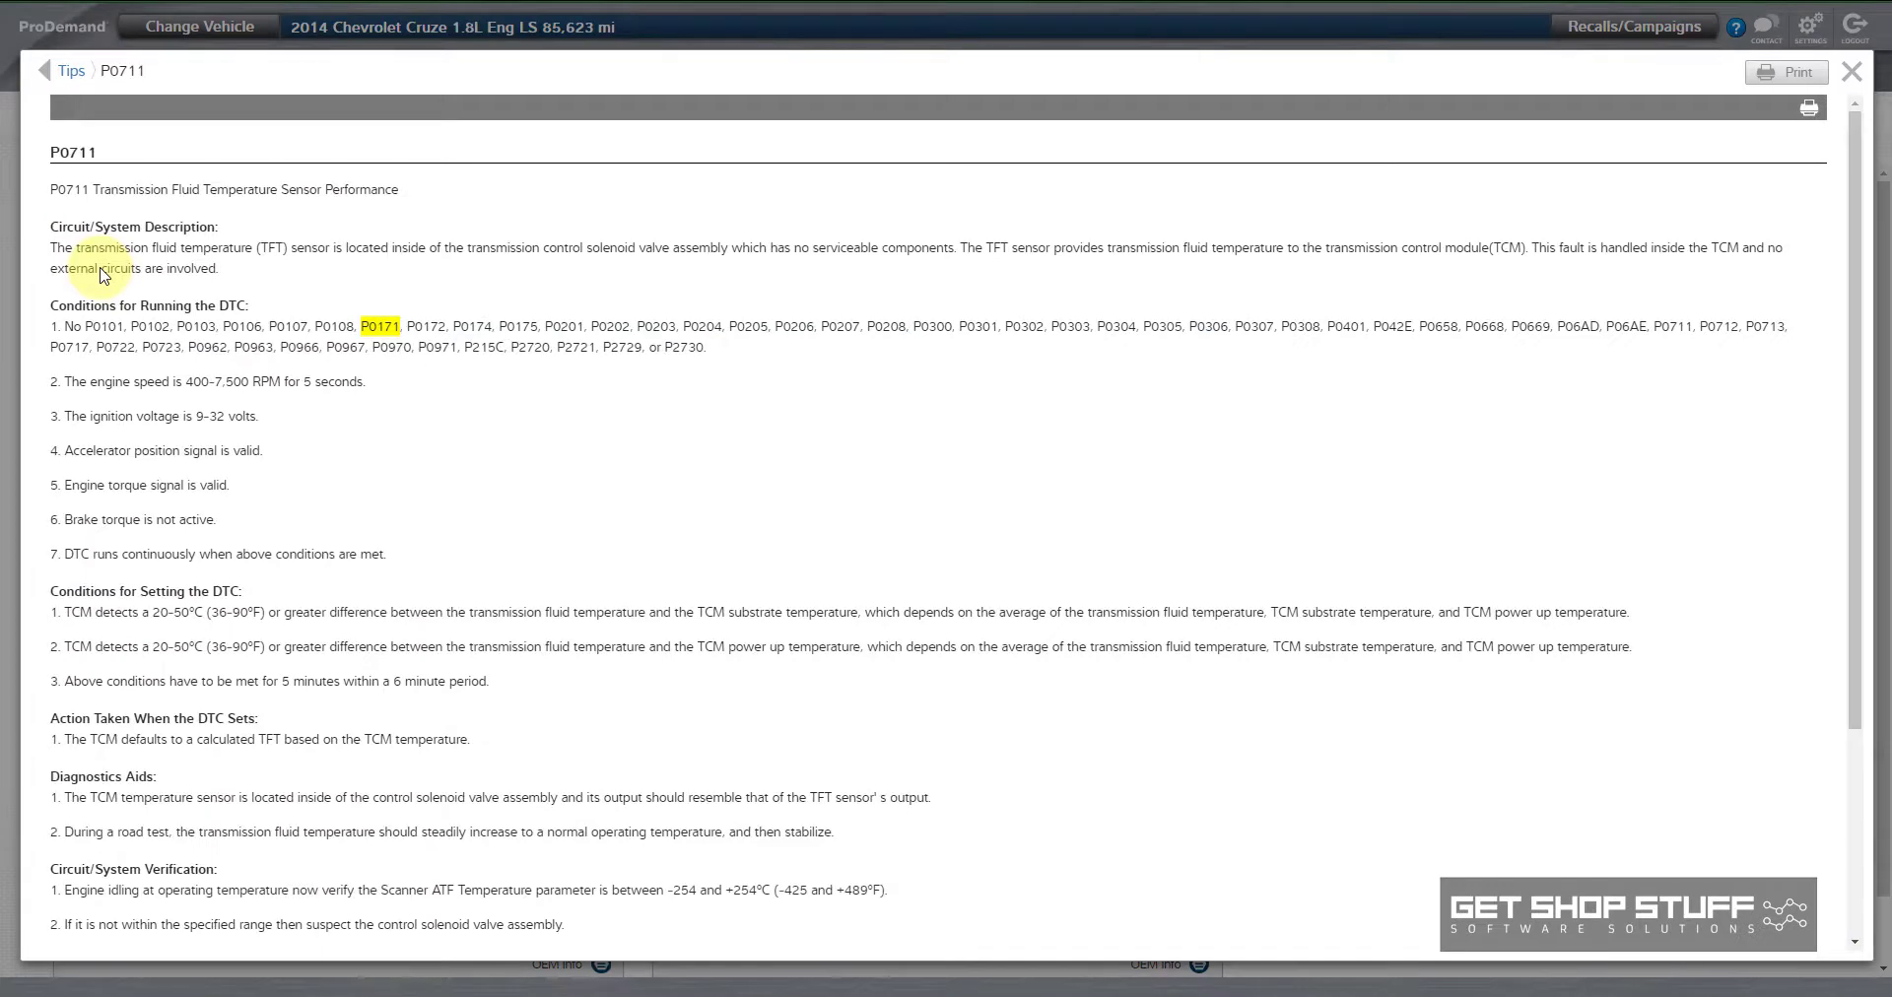
{"action": "key", "text": "Escape"}
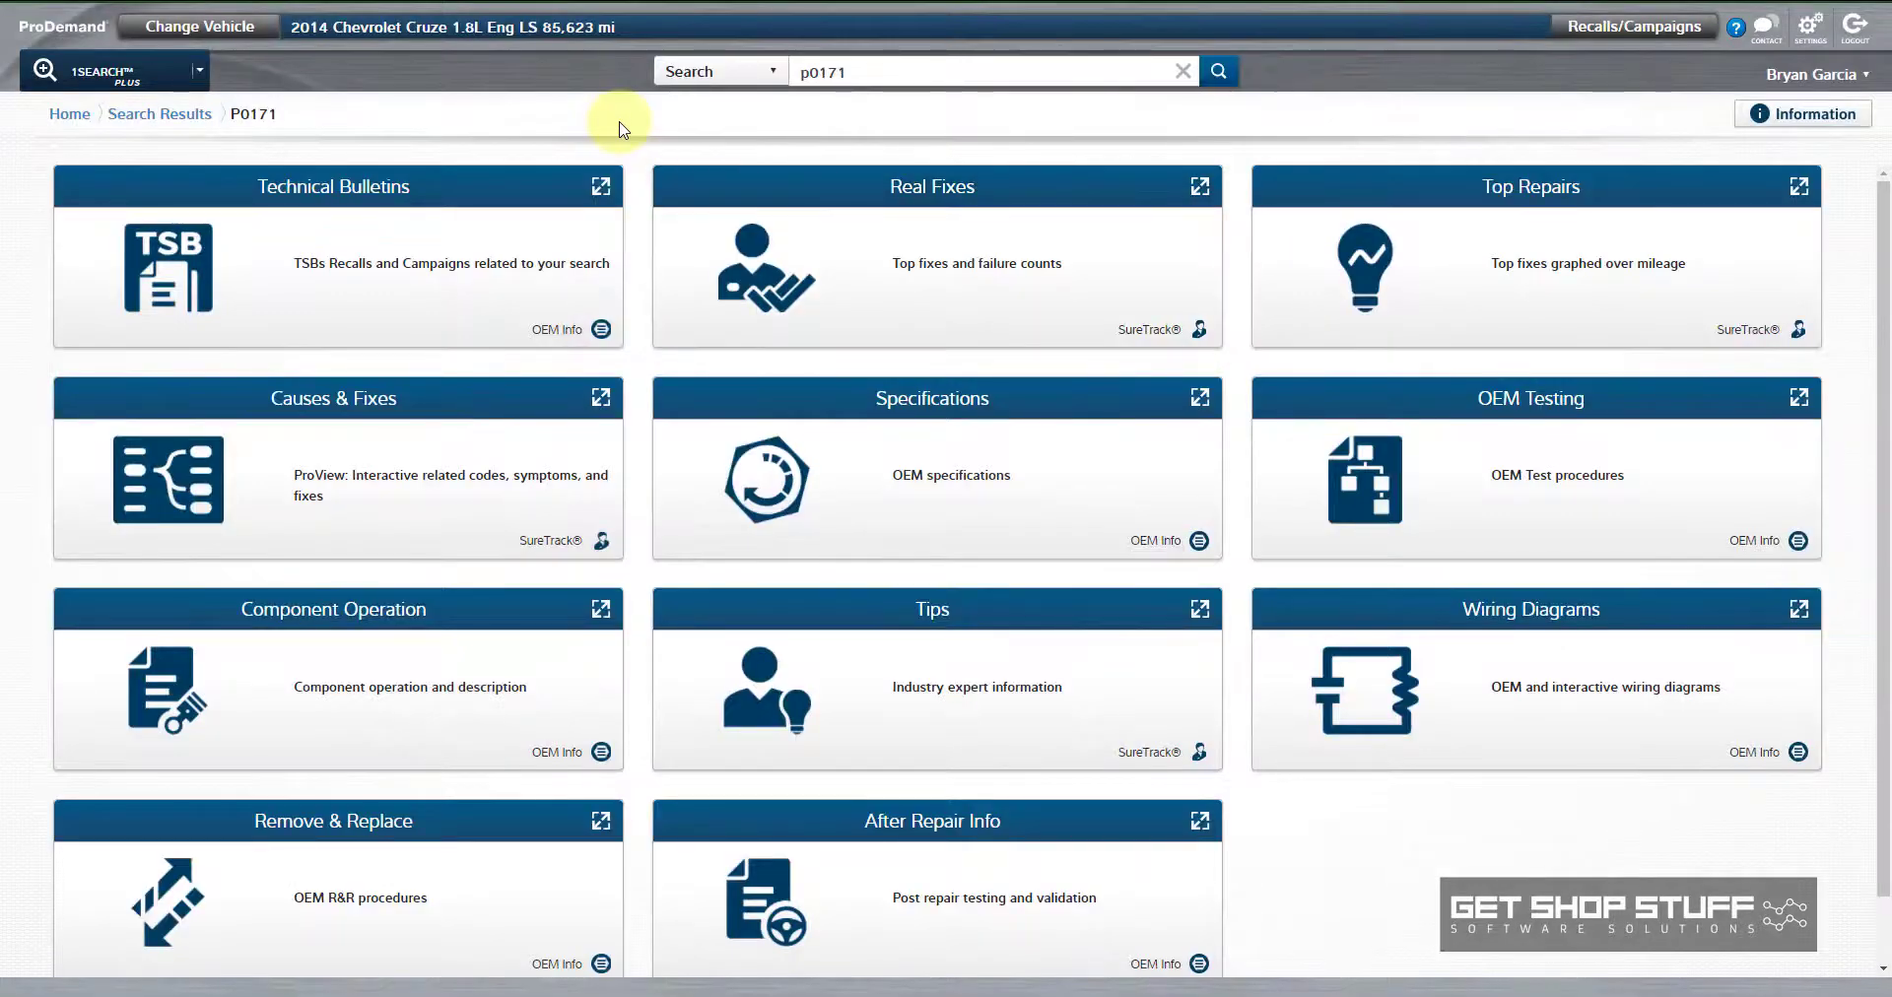